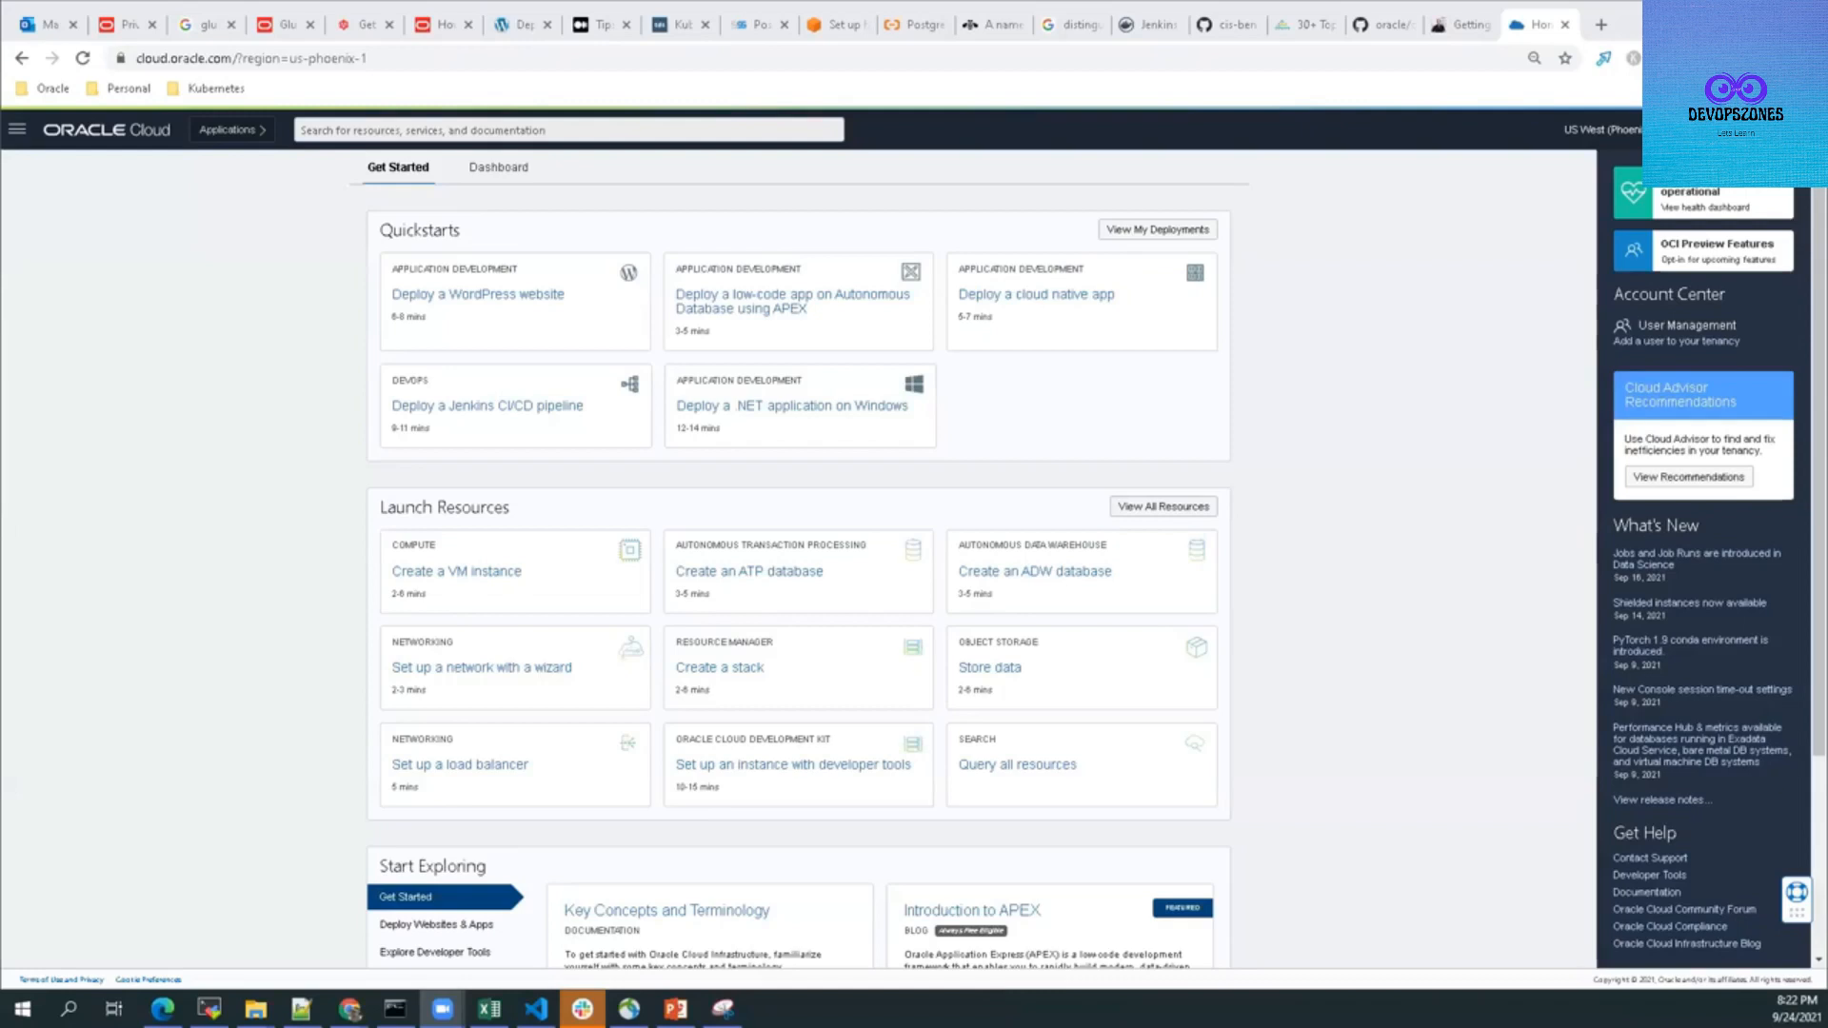
# Open the Kubernetes Clusters (OKE) page from Developer Services
pyautogui.click(18, 130)
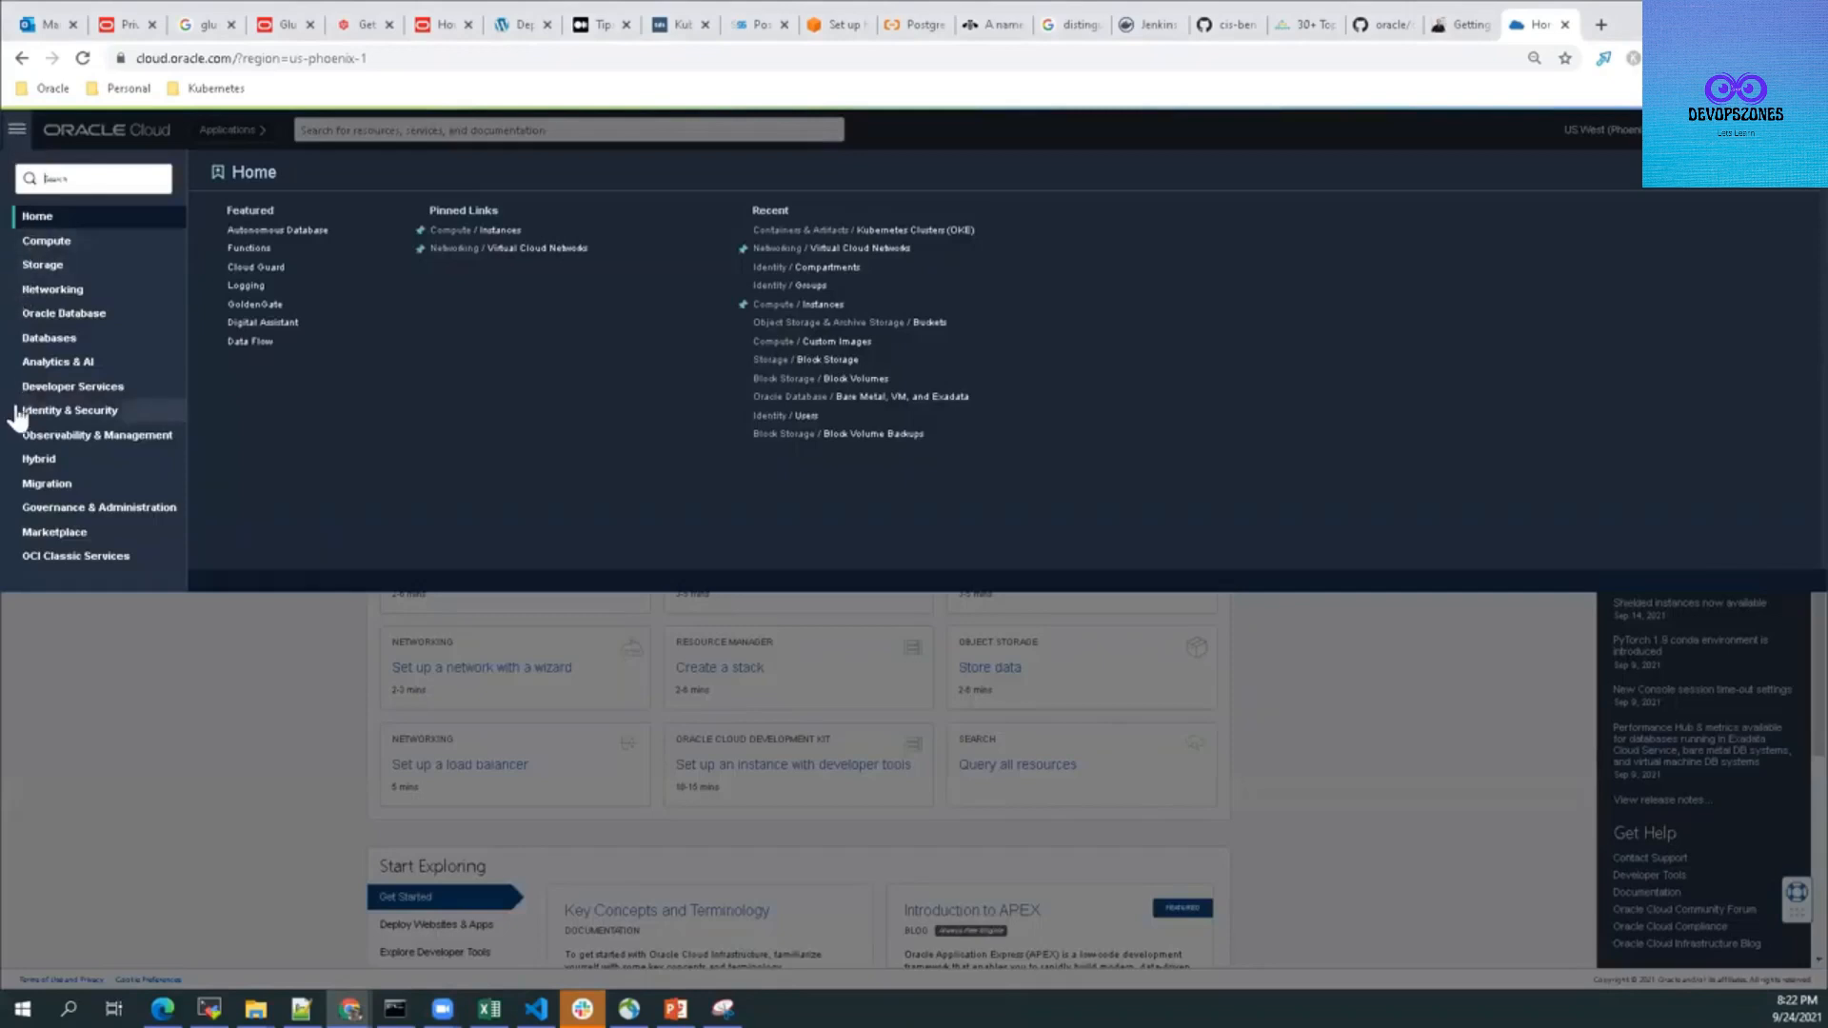
pyautogui.click(46, 390)
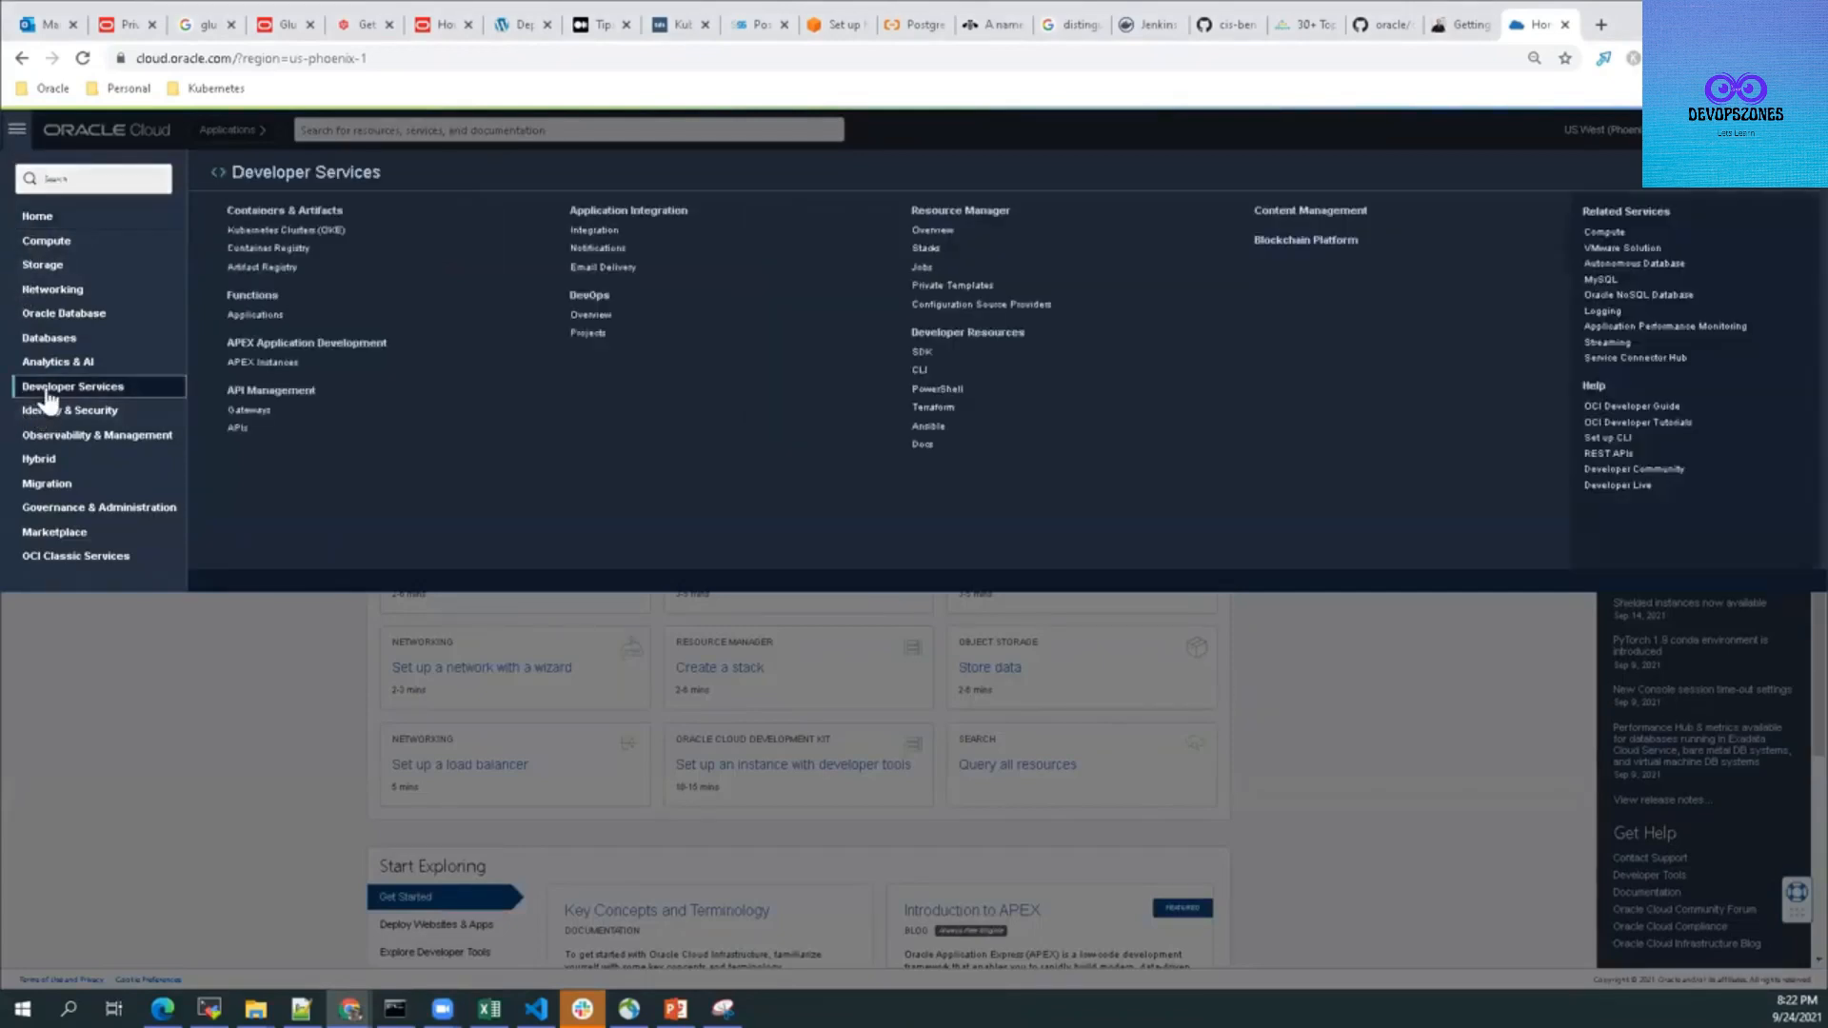
pyautogui.click(291, 239)
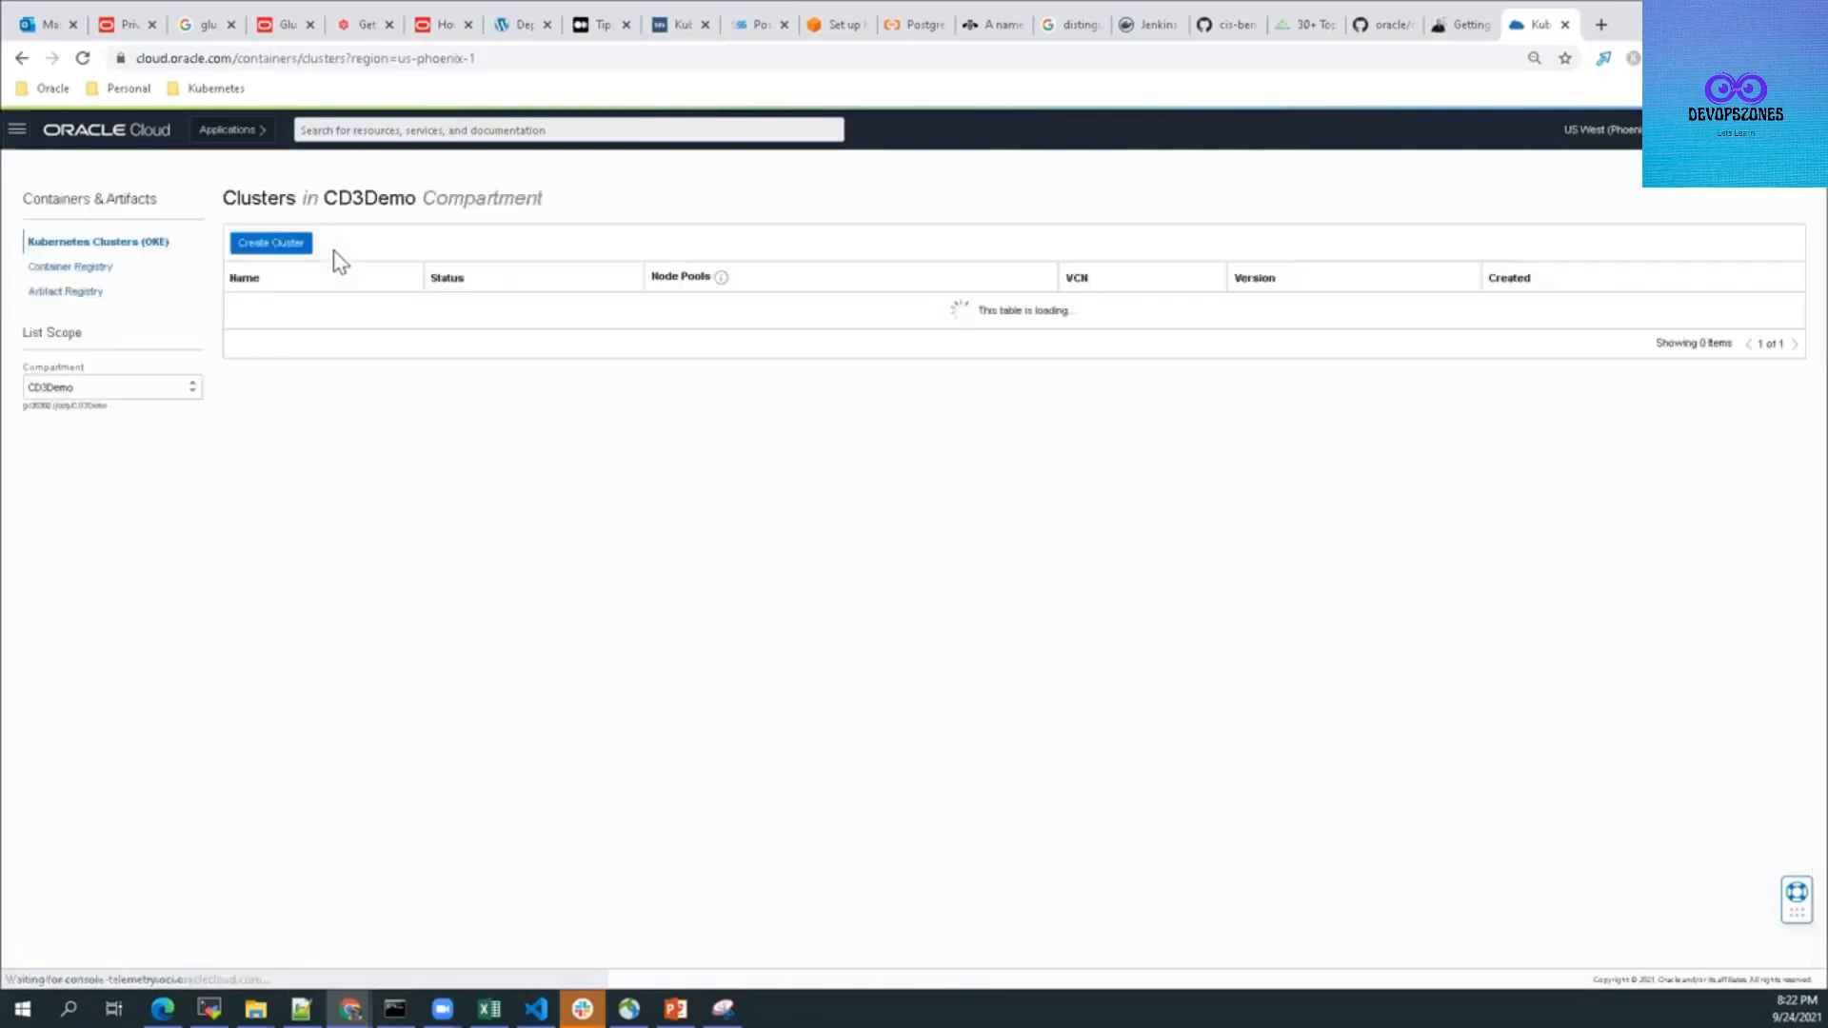
# Start creating a cluster and launch the workflow with the Quick Create option
pyautogui.click(259, 250)
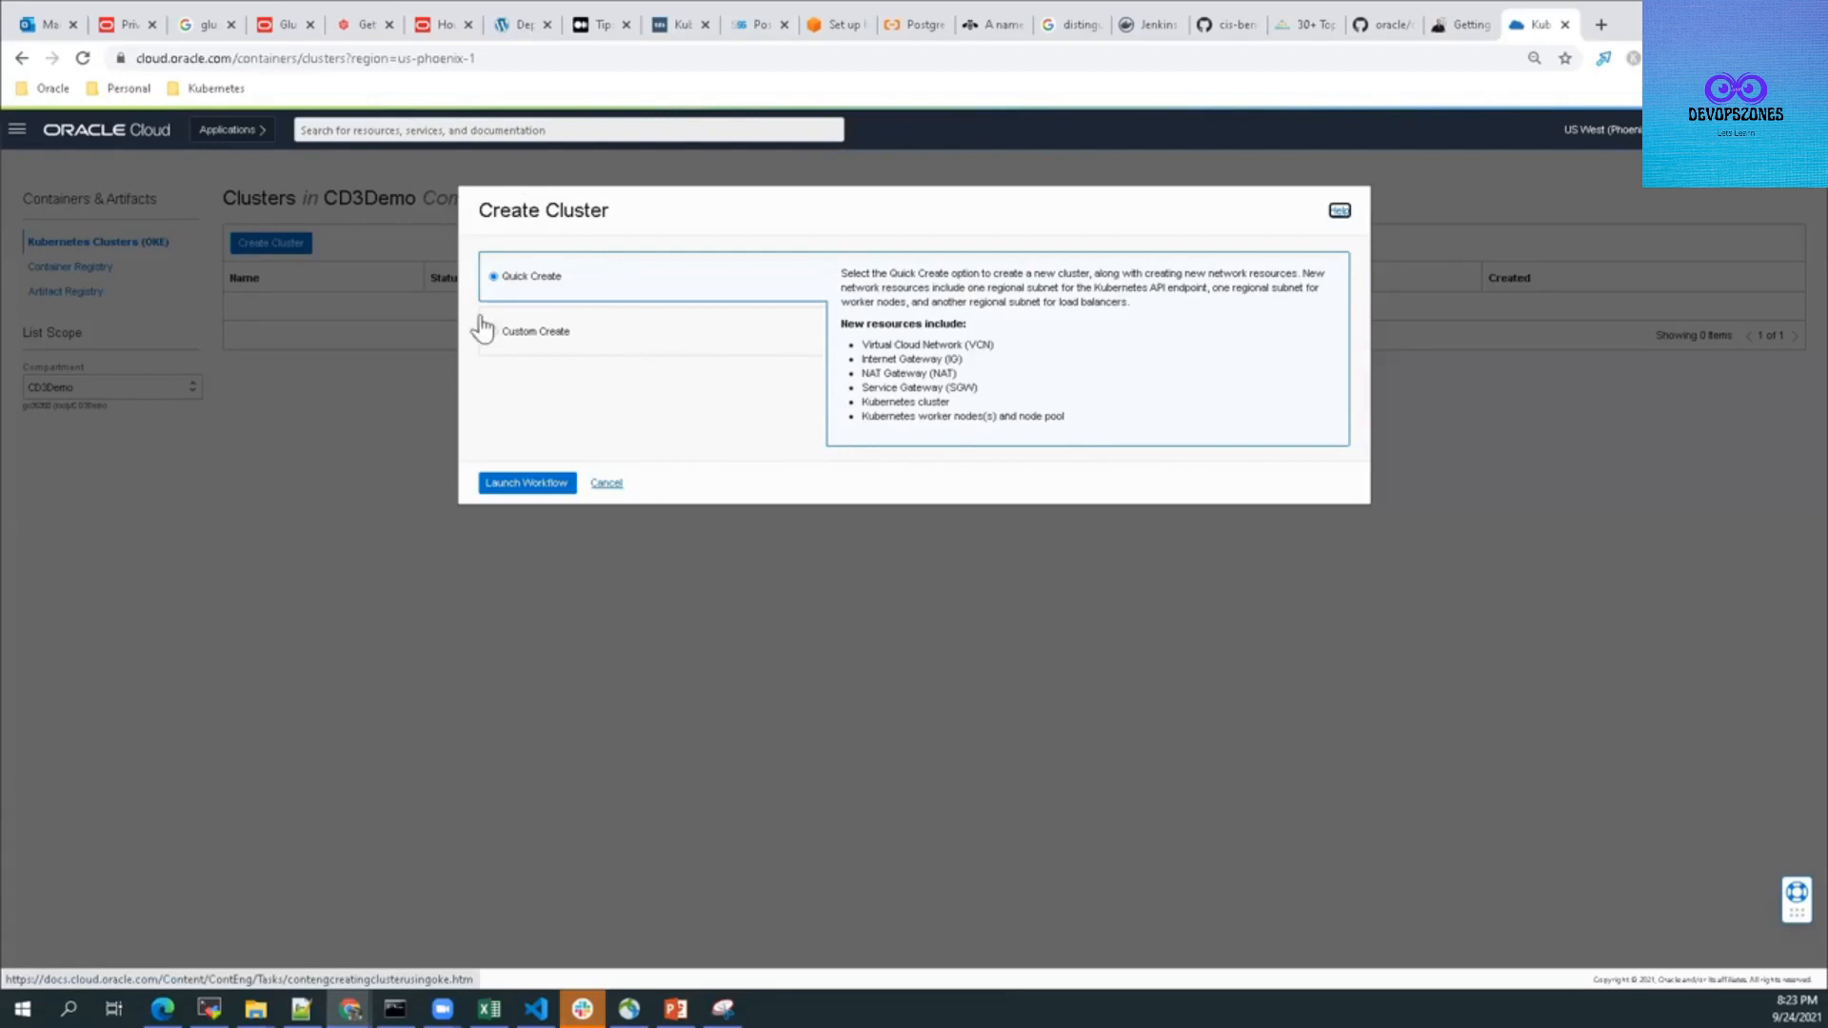
pyautogui.click(510, 334)
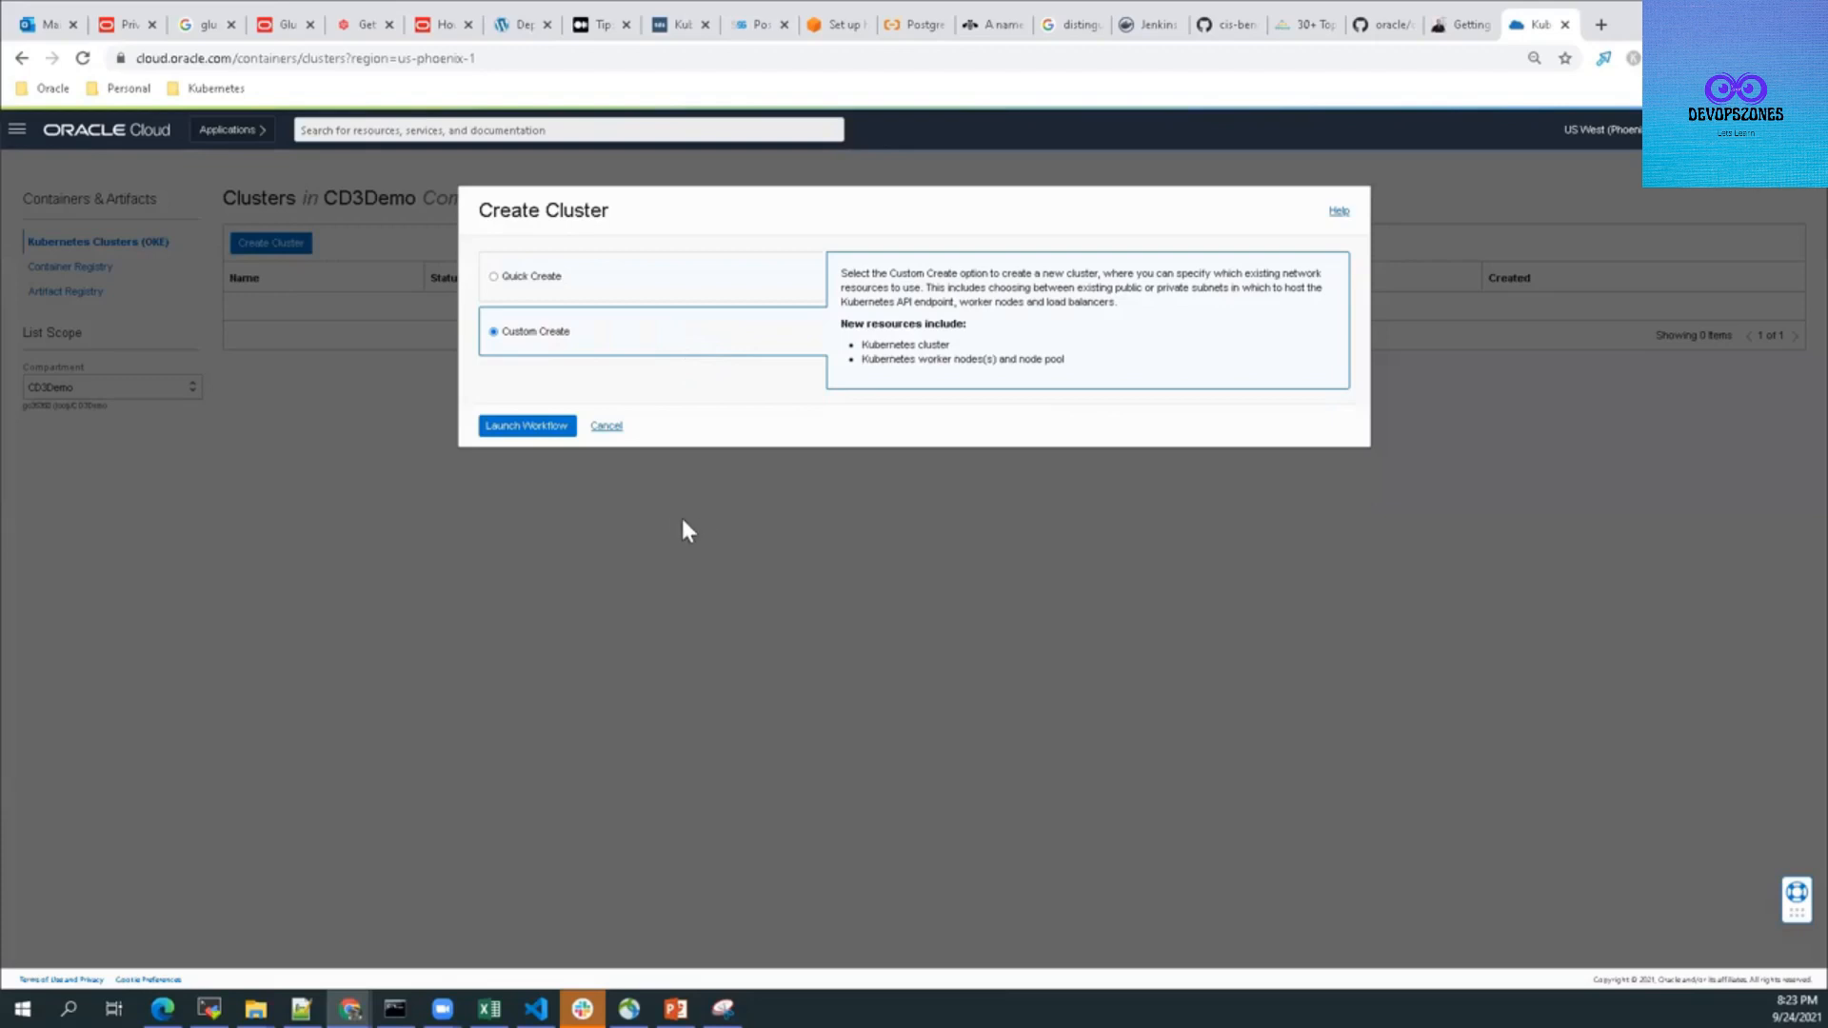
pyautogui.click(535, 279)
pyautogui.click(522, 489)
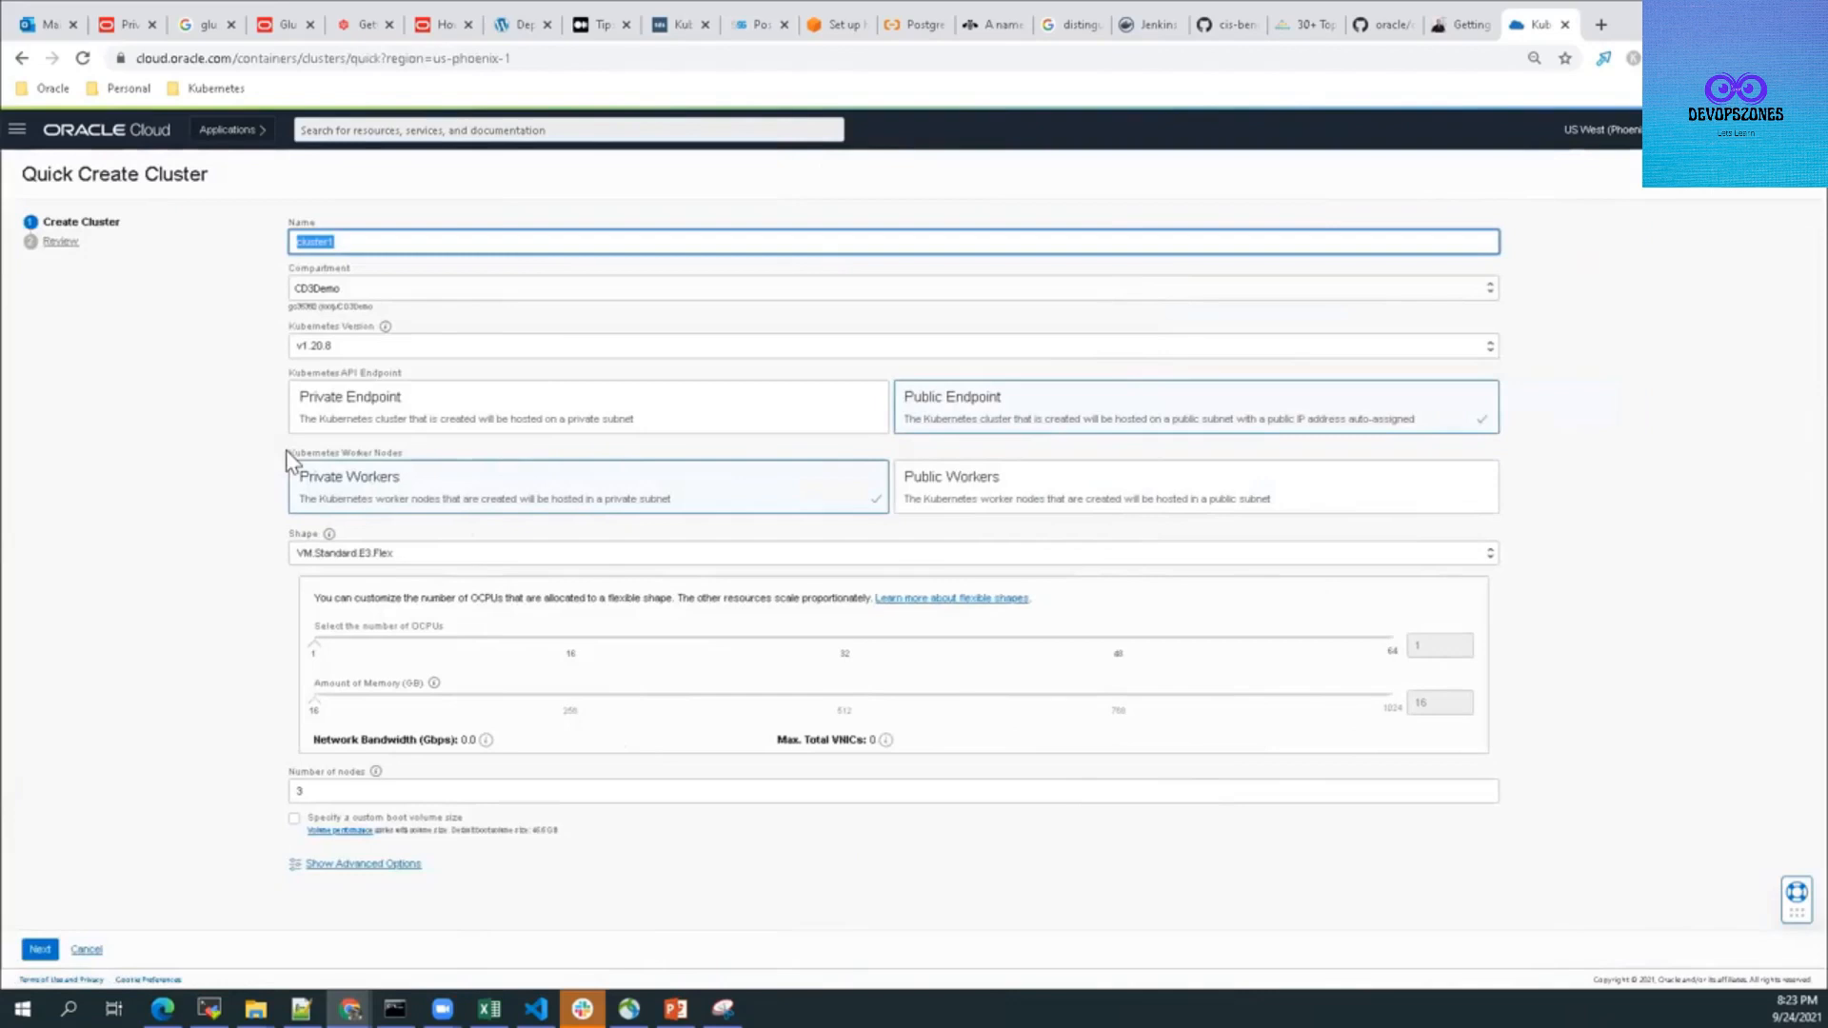
# Replace the default cluster name with kudedemo
pyautogui.click(389, 252)
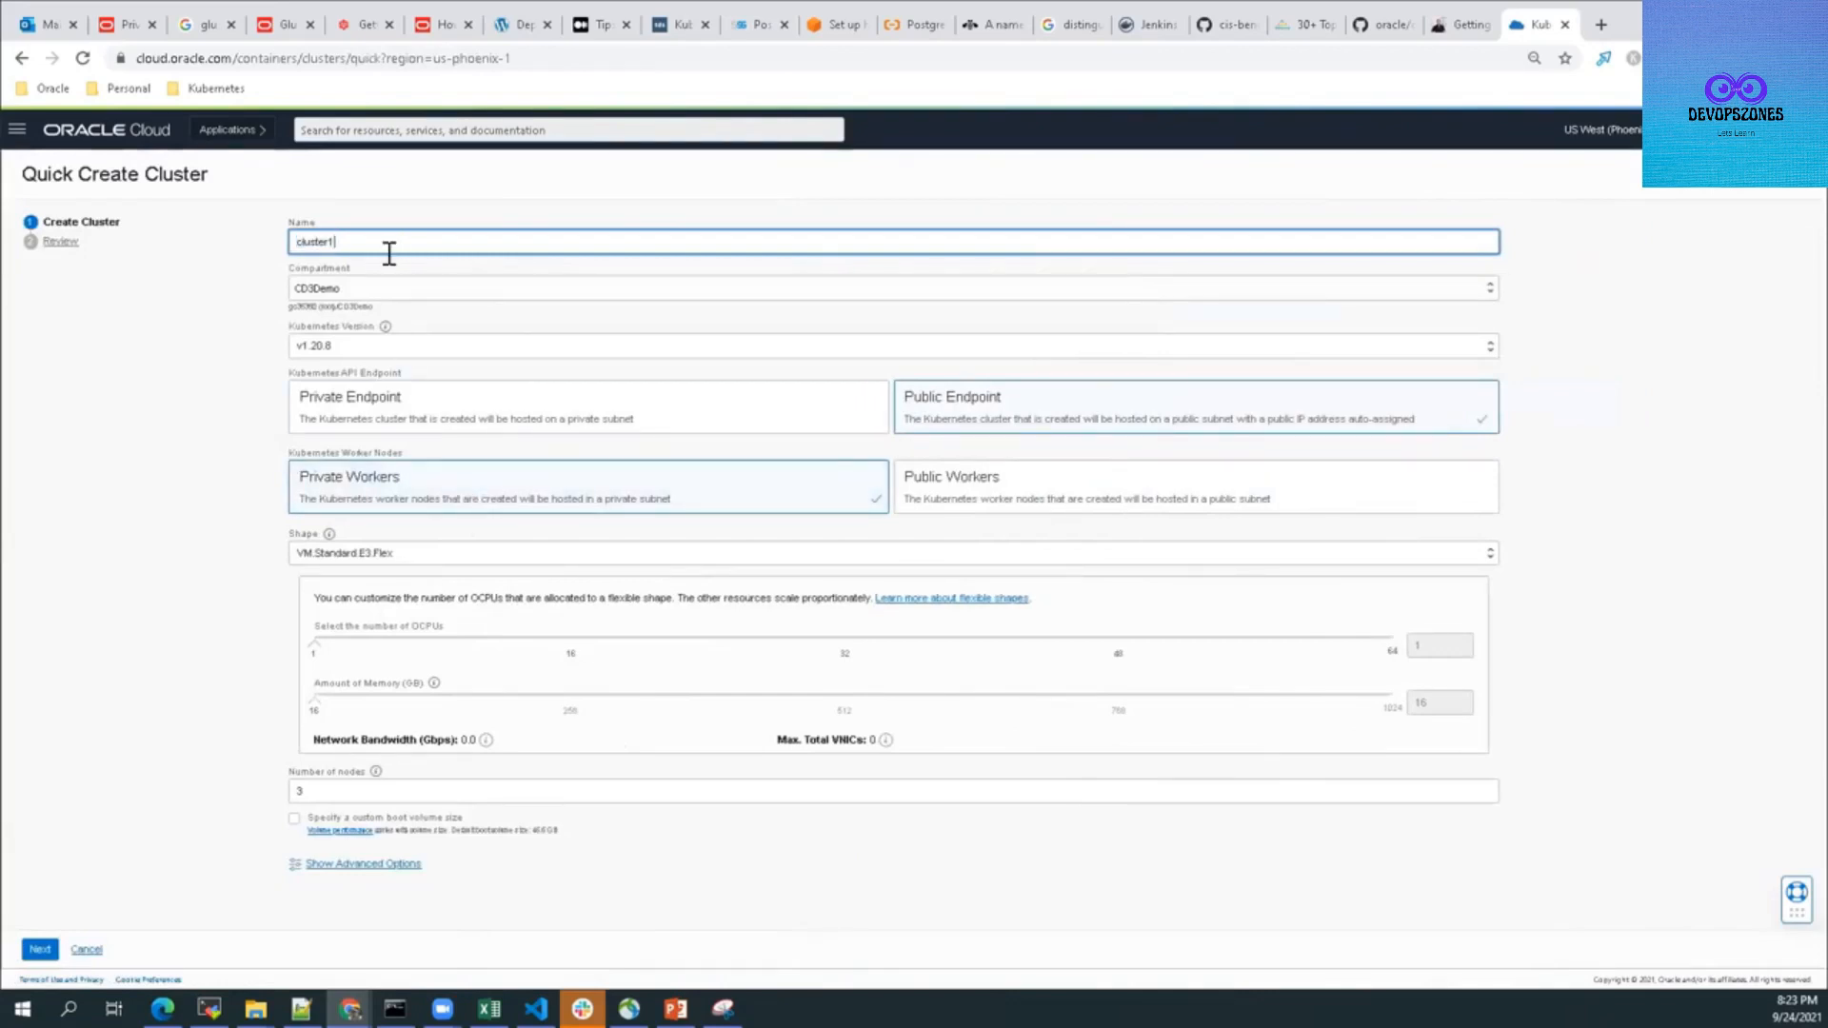
pyautogui.press('BackSpace')
pyautogui.press('BackSpace')
pyautogui.press('BackSpace')
pyautogui.press('BackSpace')
pyautogui.press('BackSpace')
pyautogui.press('BackSpace')
pyautogui.press('BackSpace')
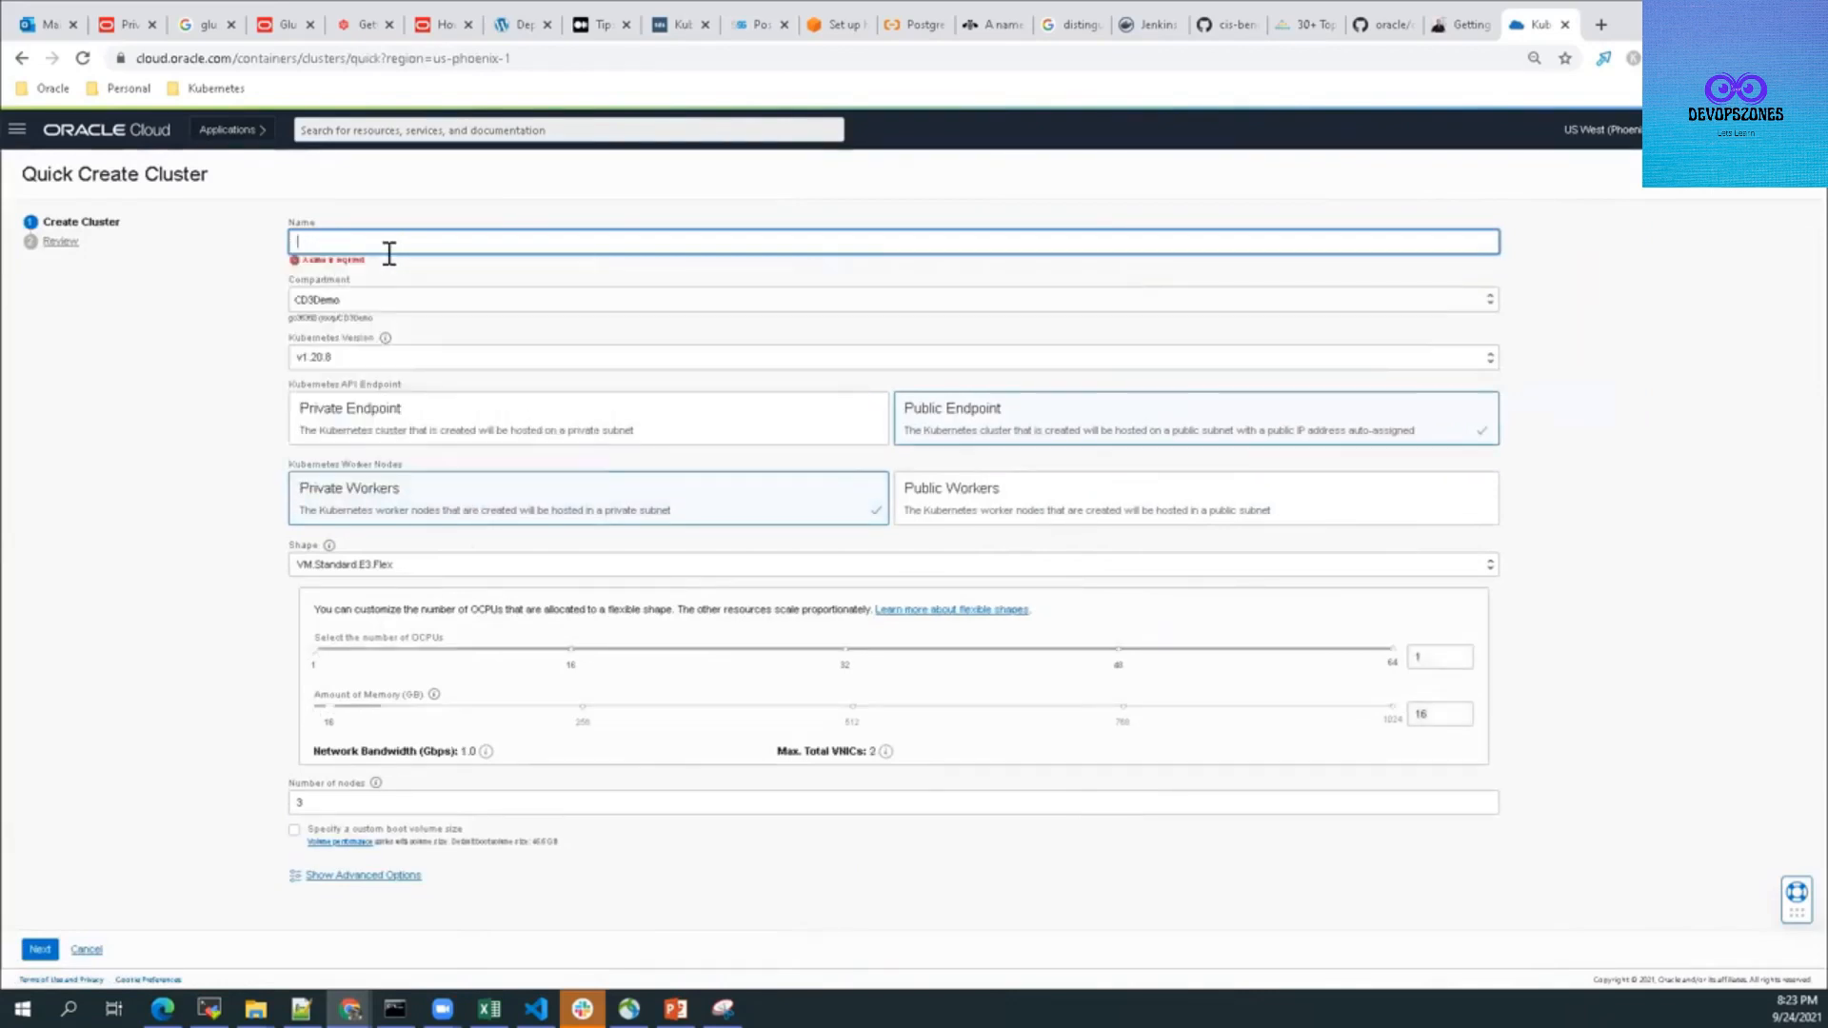
pyautogui.write('kubed')
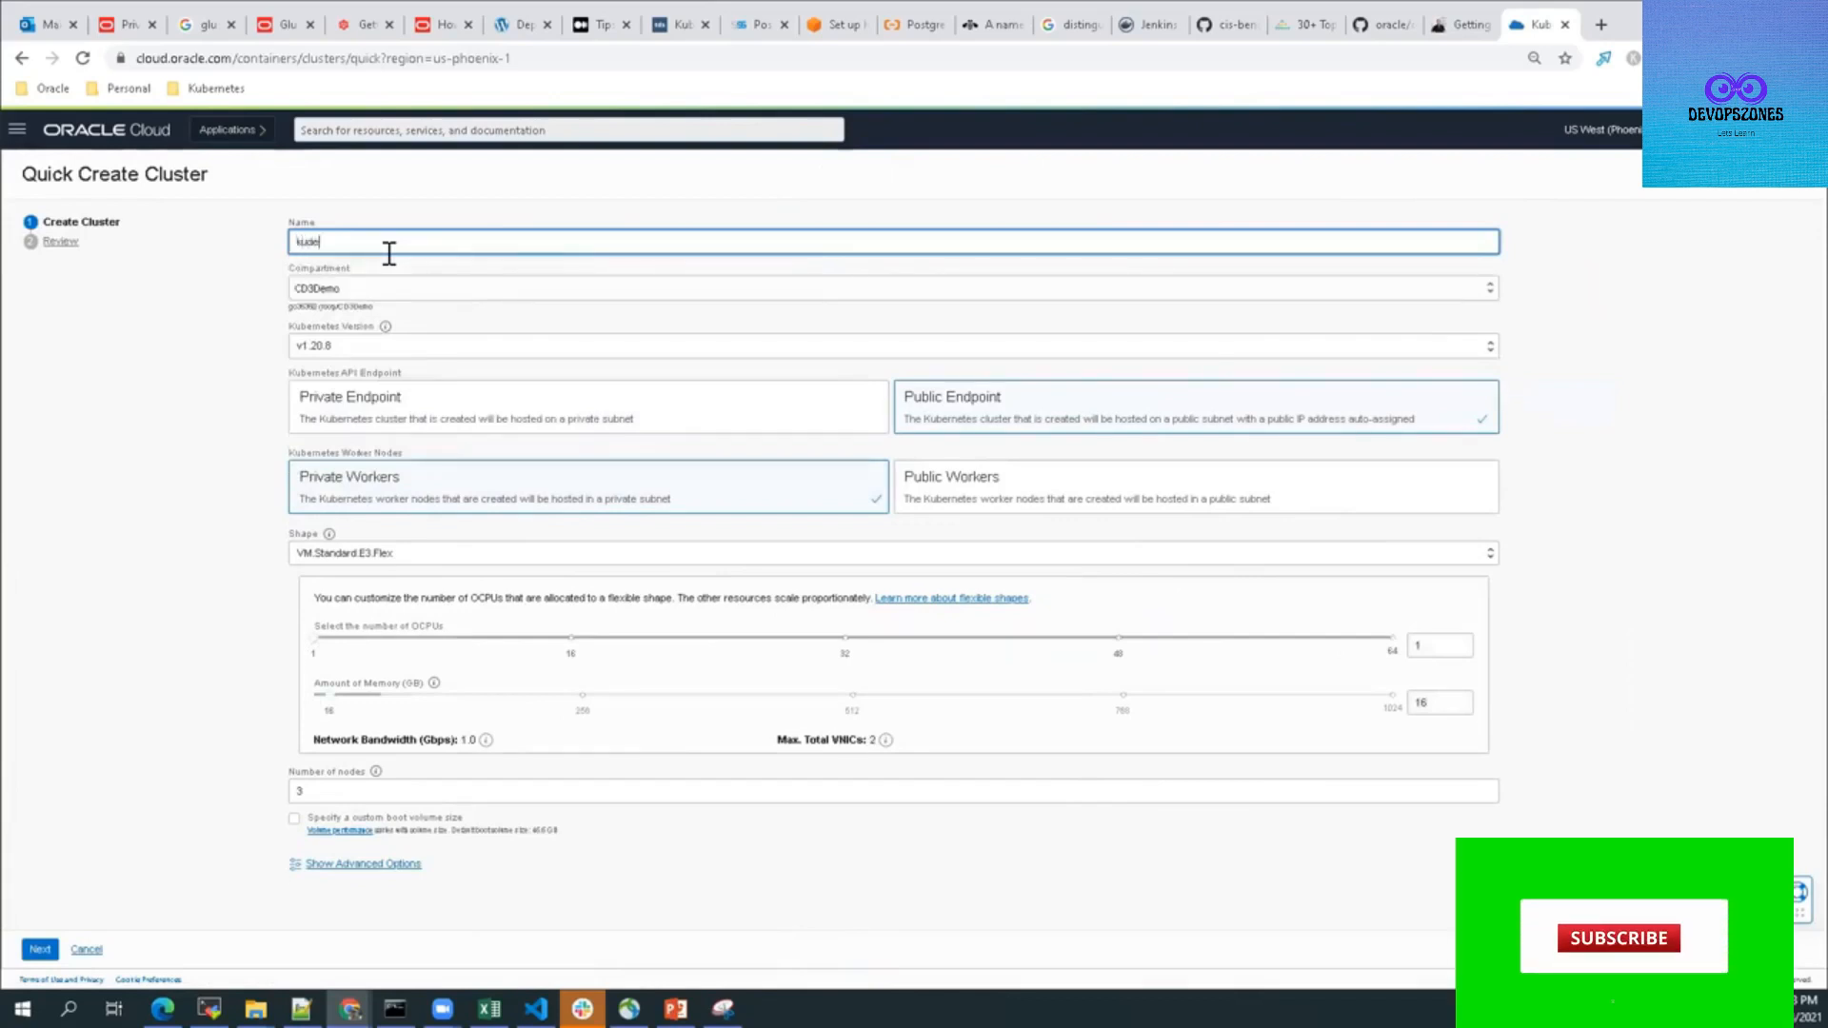
pyautogui.write('emo')
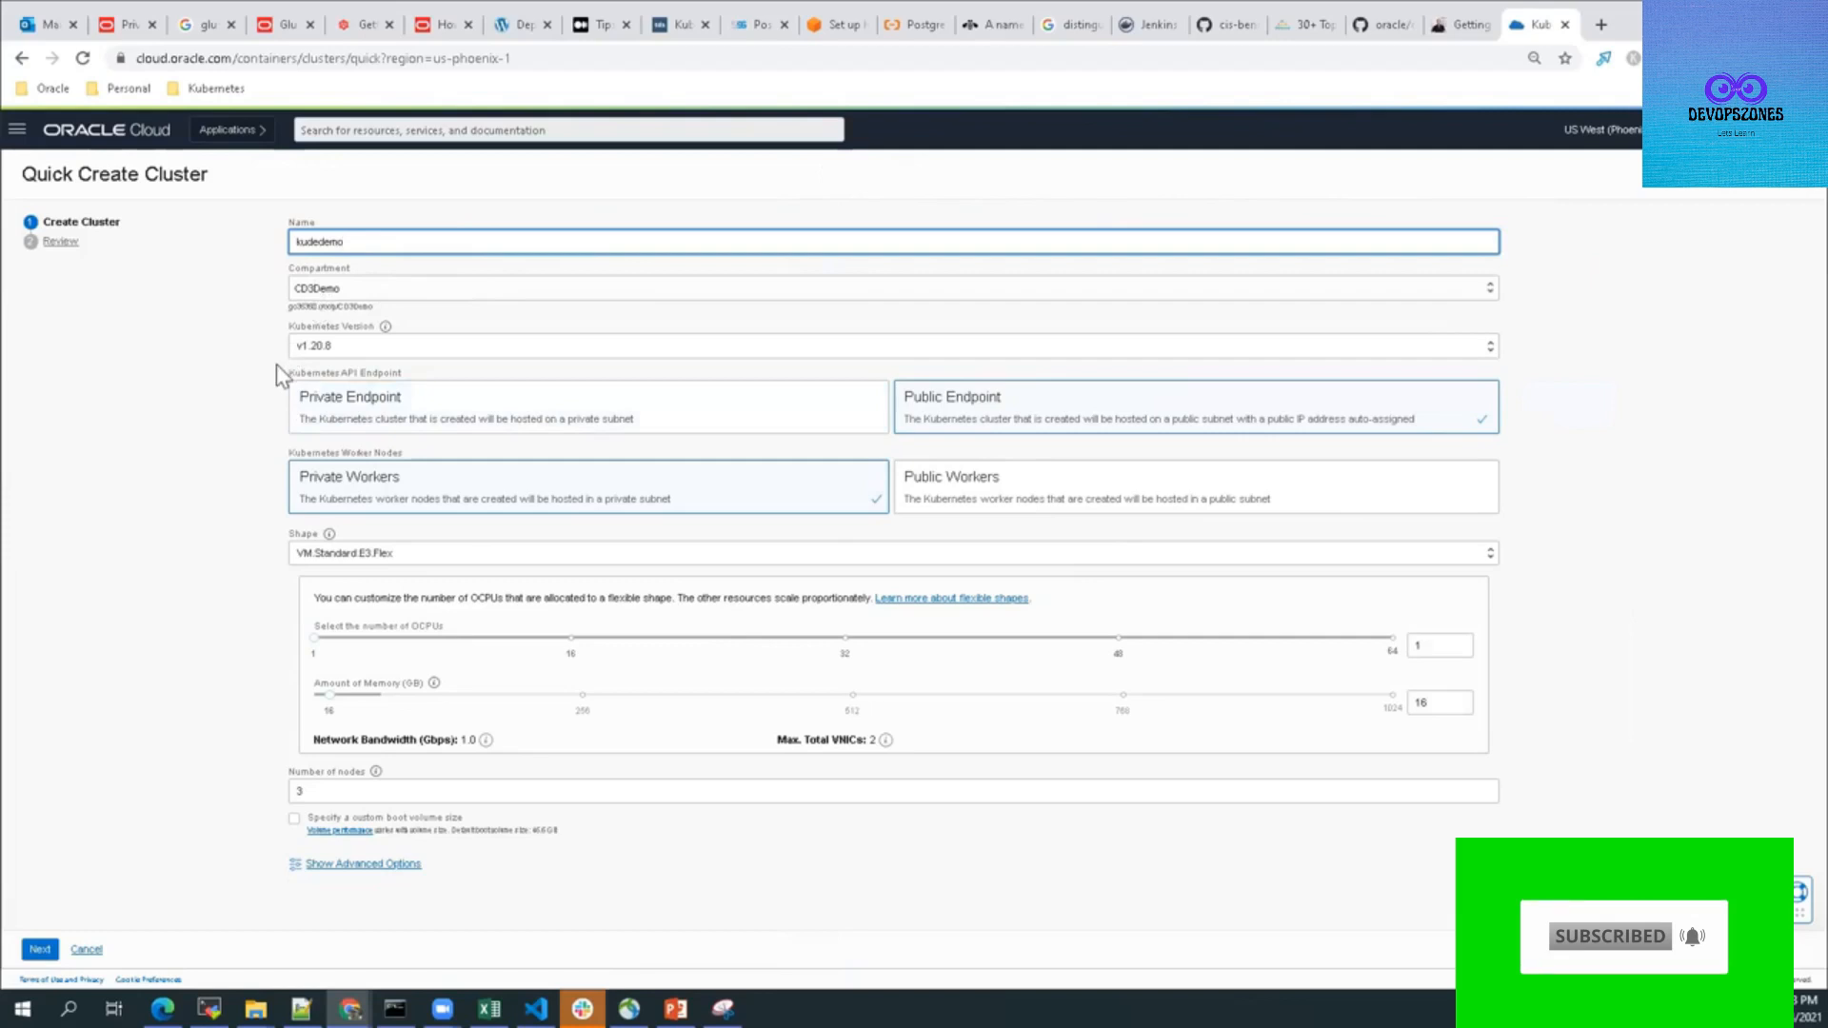
# Set the Kubernetes version to v1.19.12 and the worker node shape to VM.Standard2.1
pyautogui.click(333, 345)
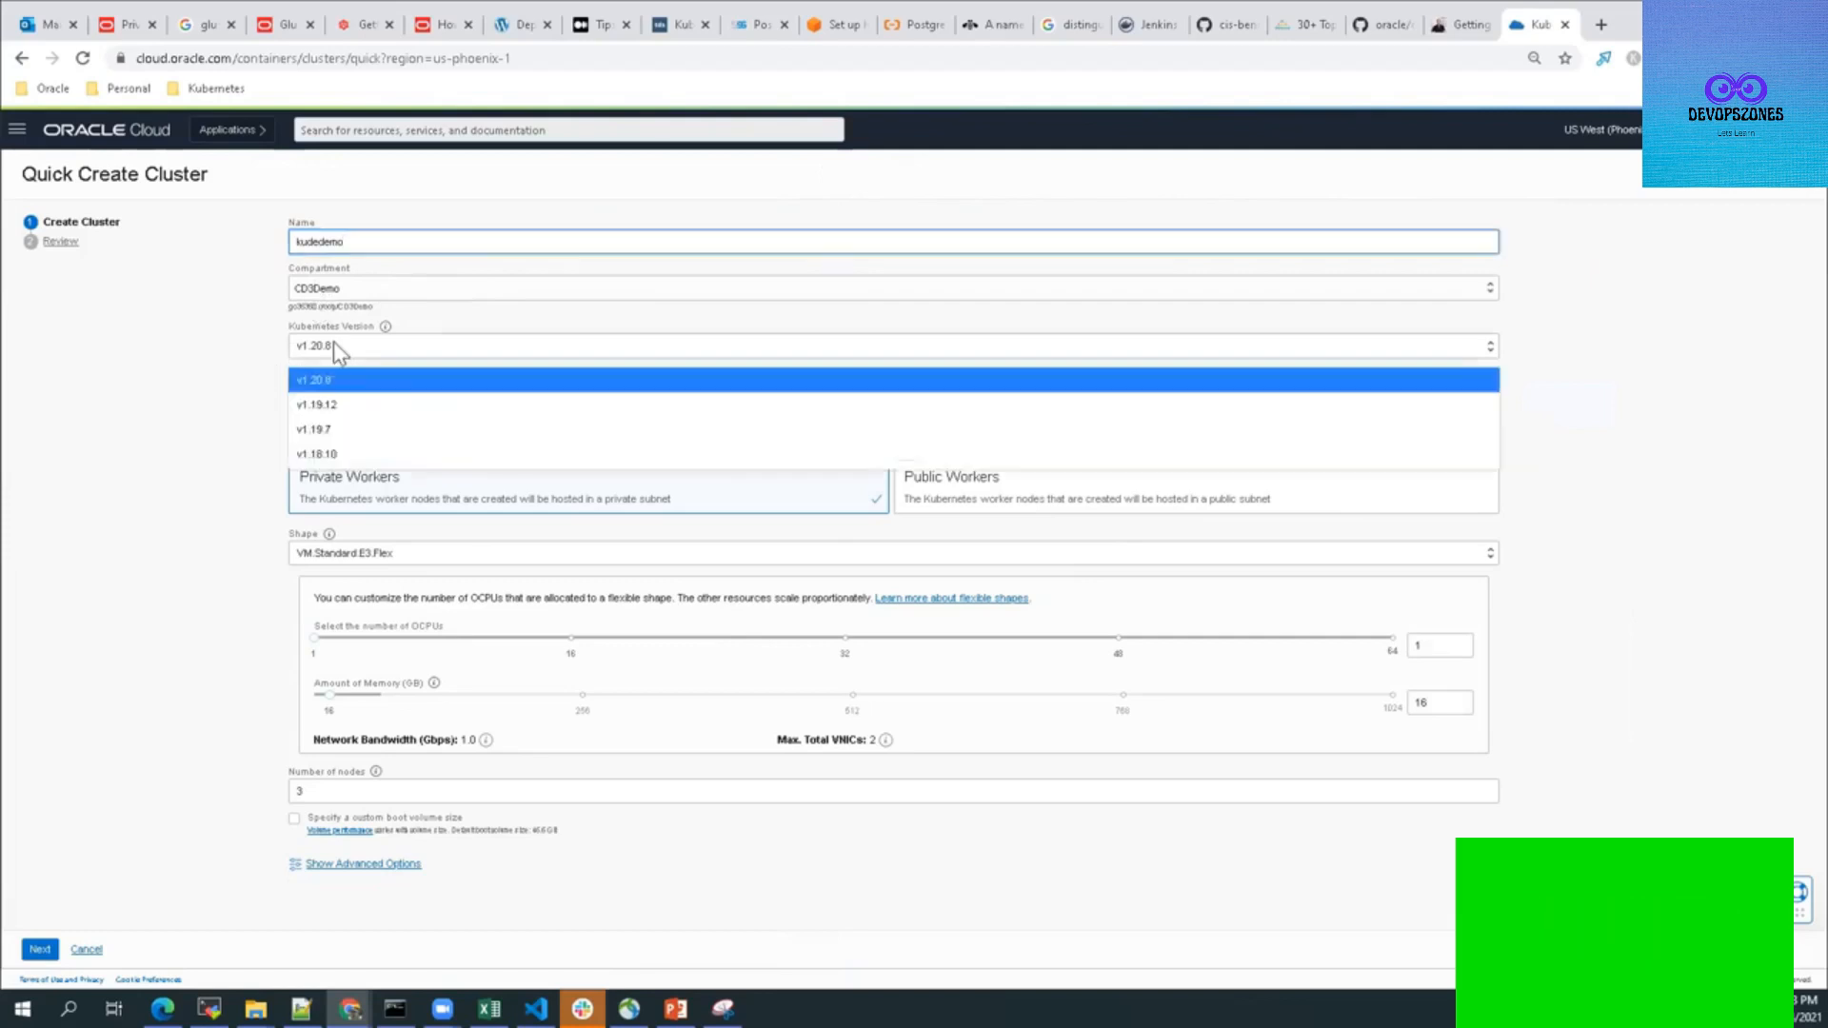
pyautogui.click(326, 404)
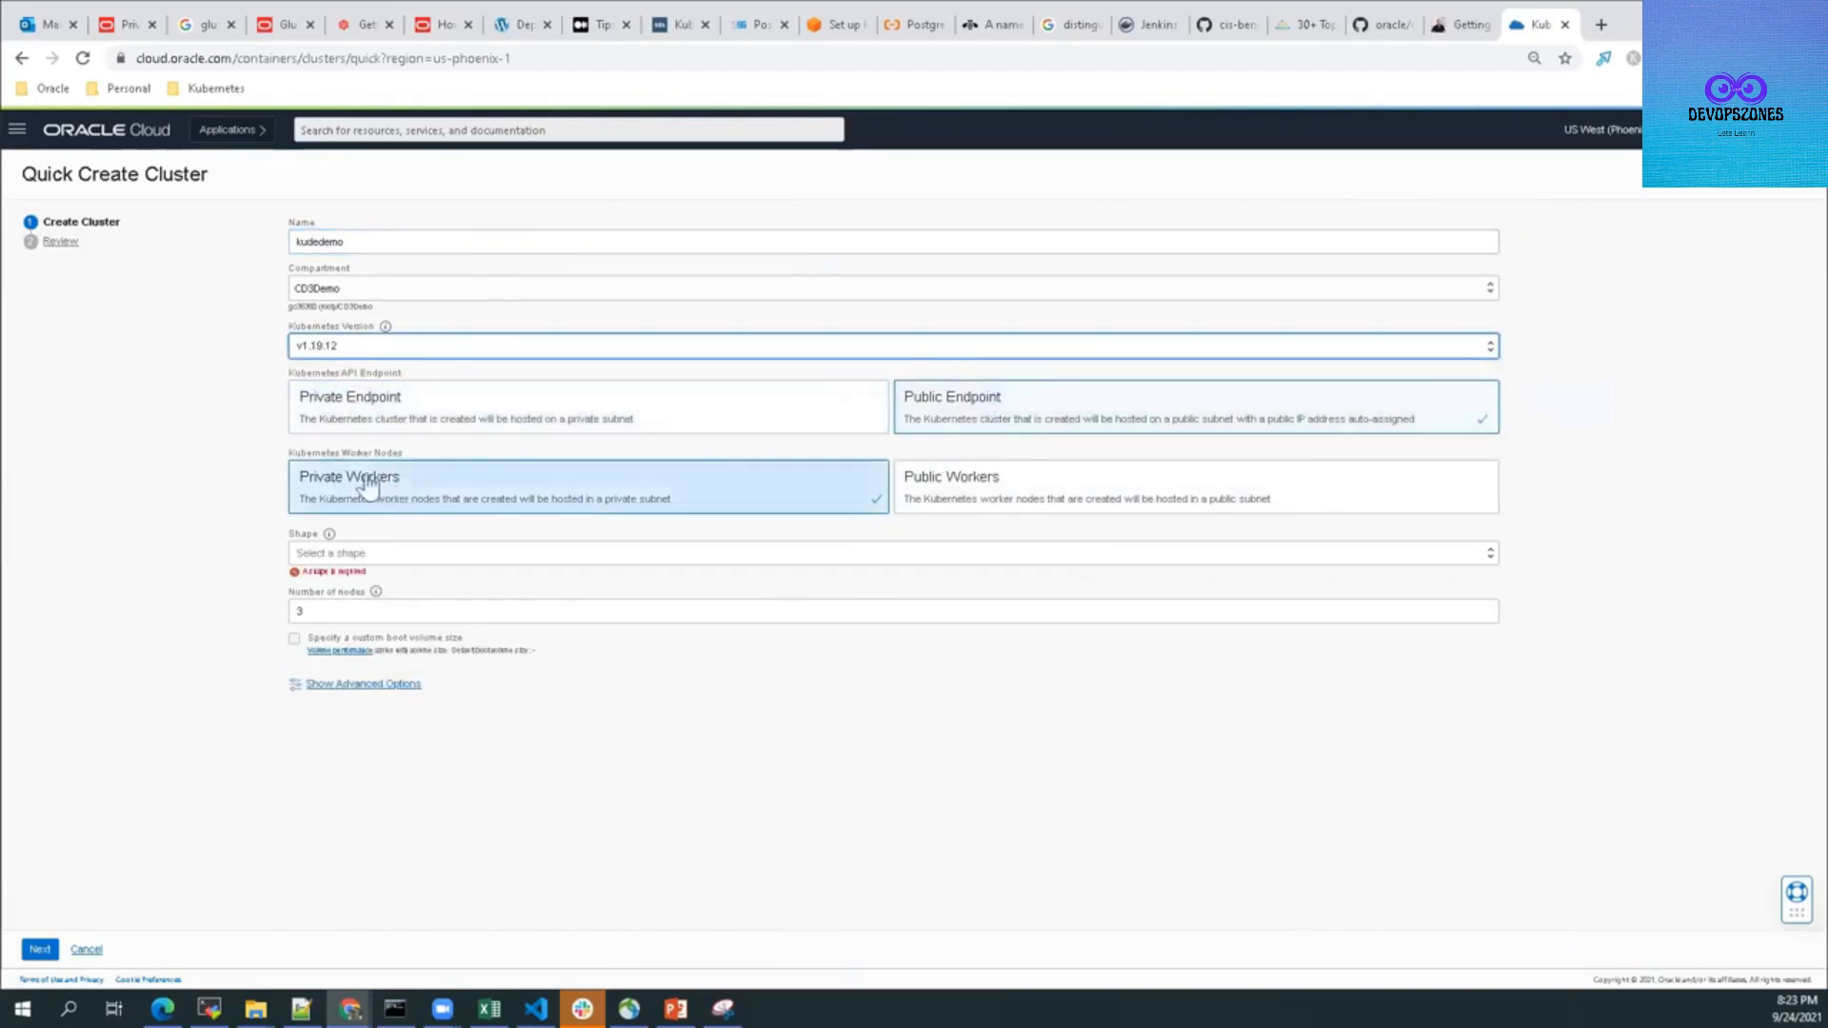
pyautogui.click(360, 556)
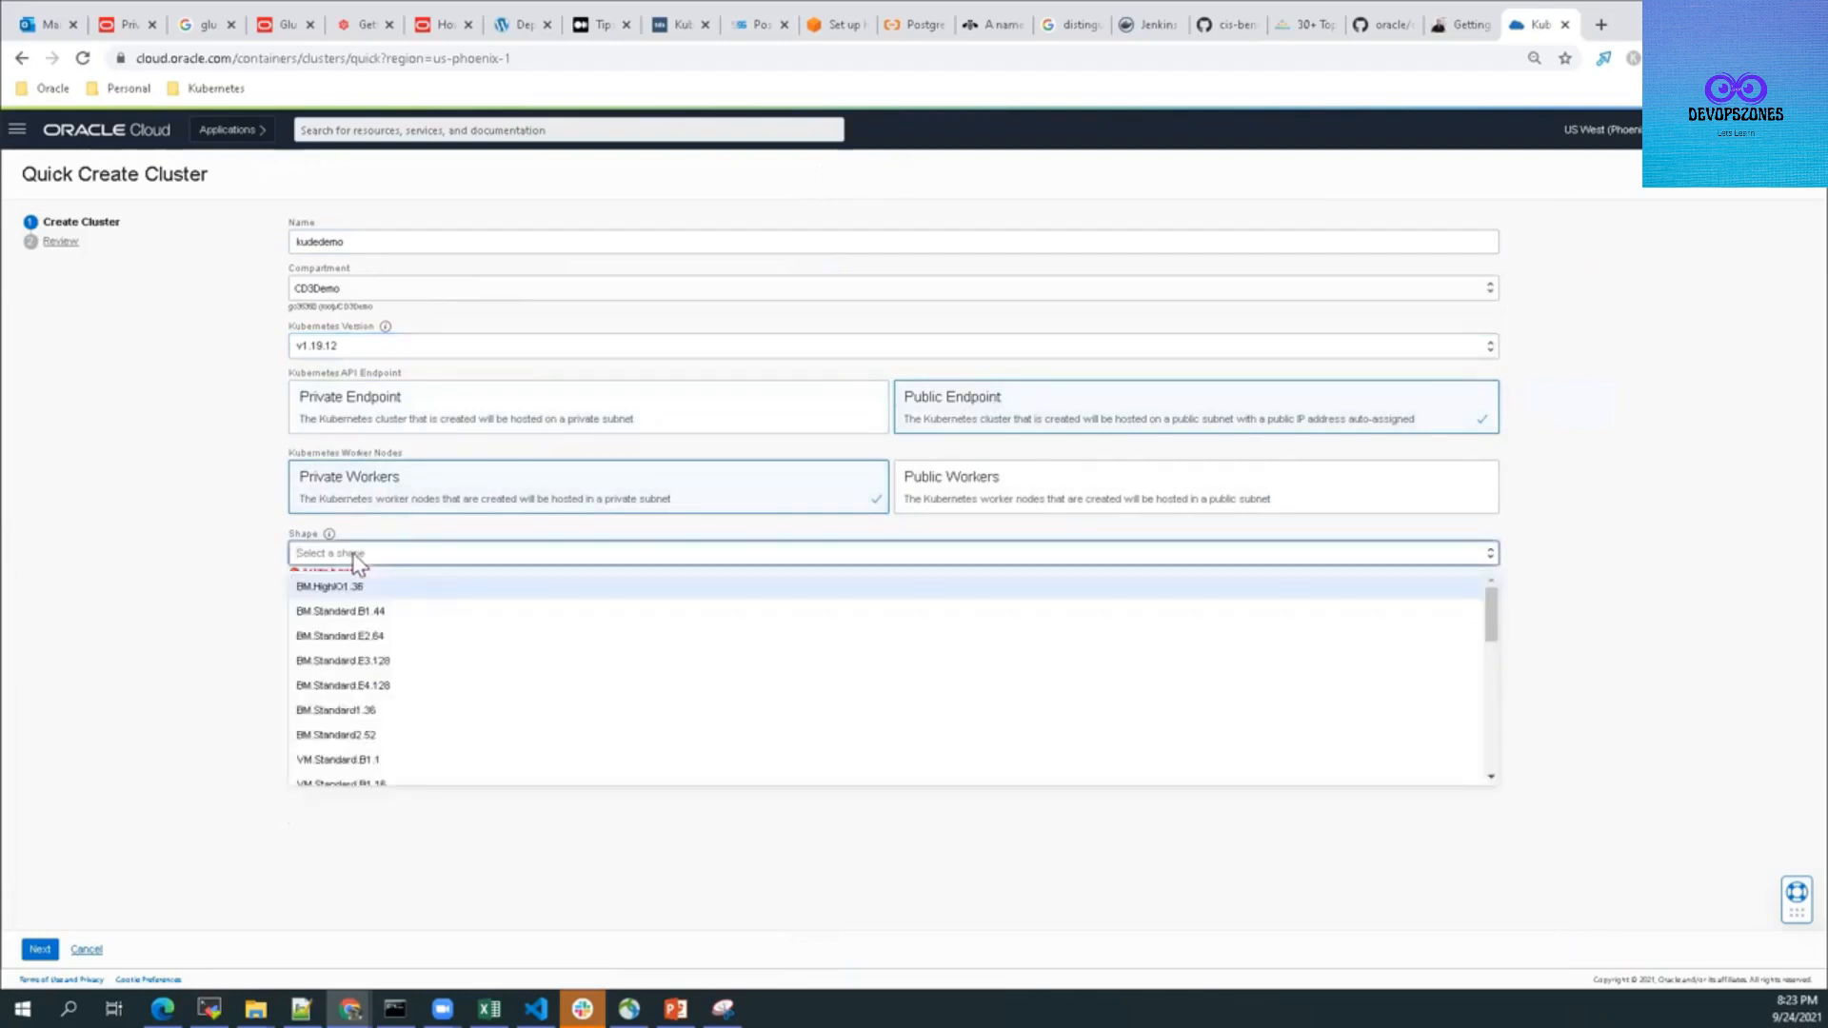
pyautogui.scroll(-3, 400, 676)
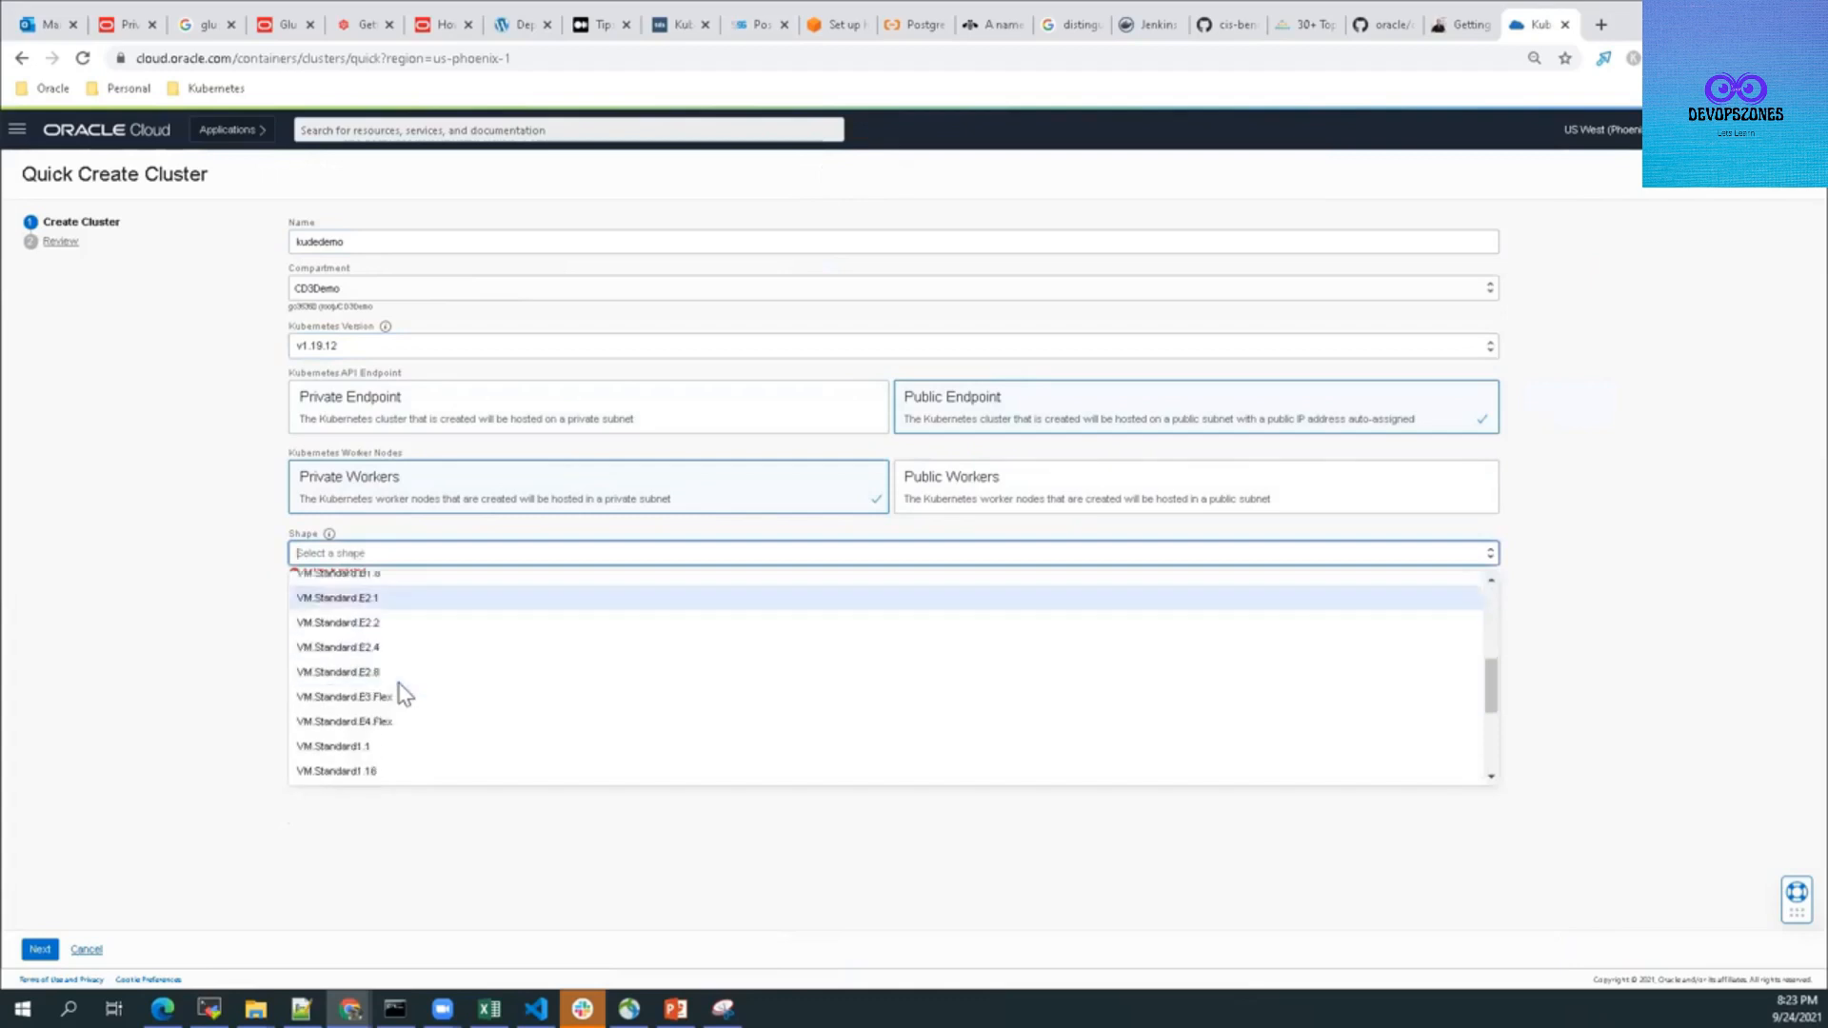
pyautogui.scroll(-3, 400, 694)
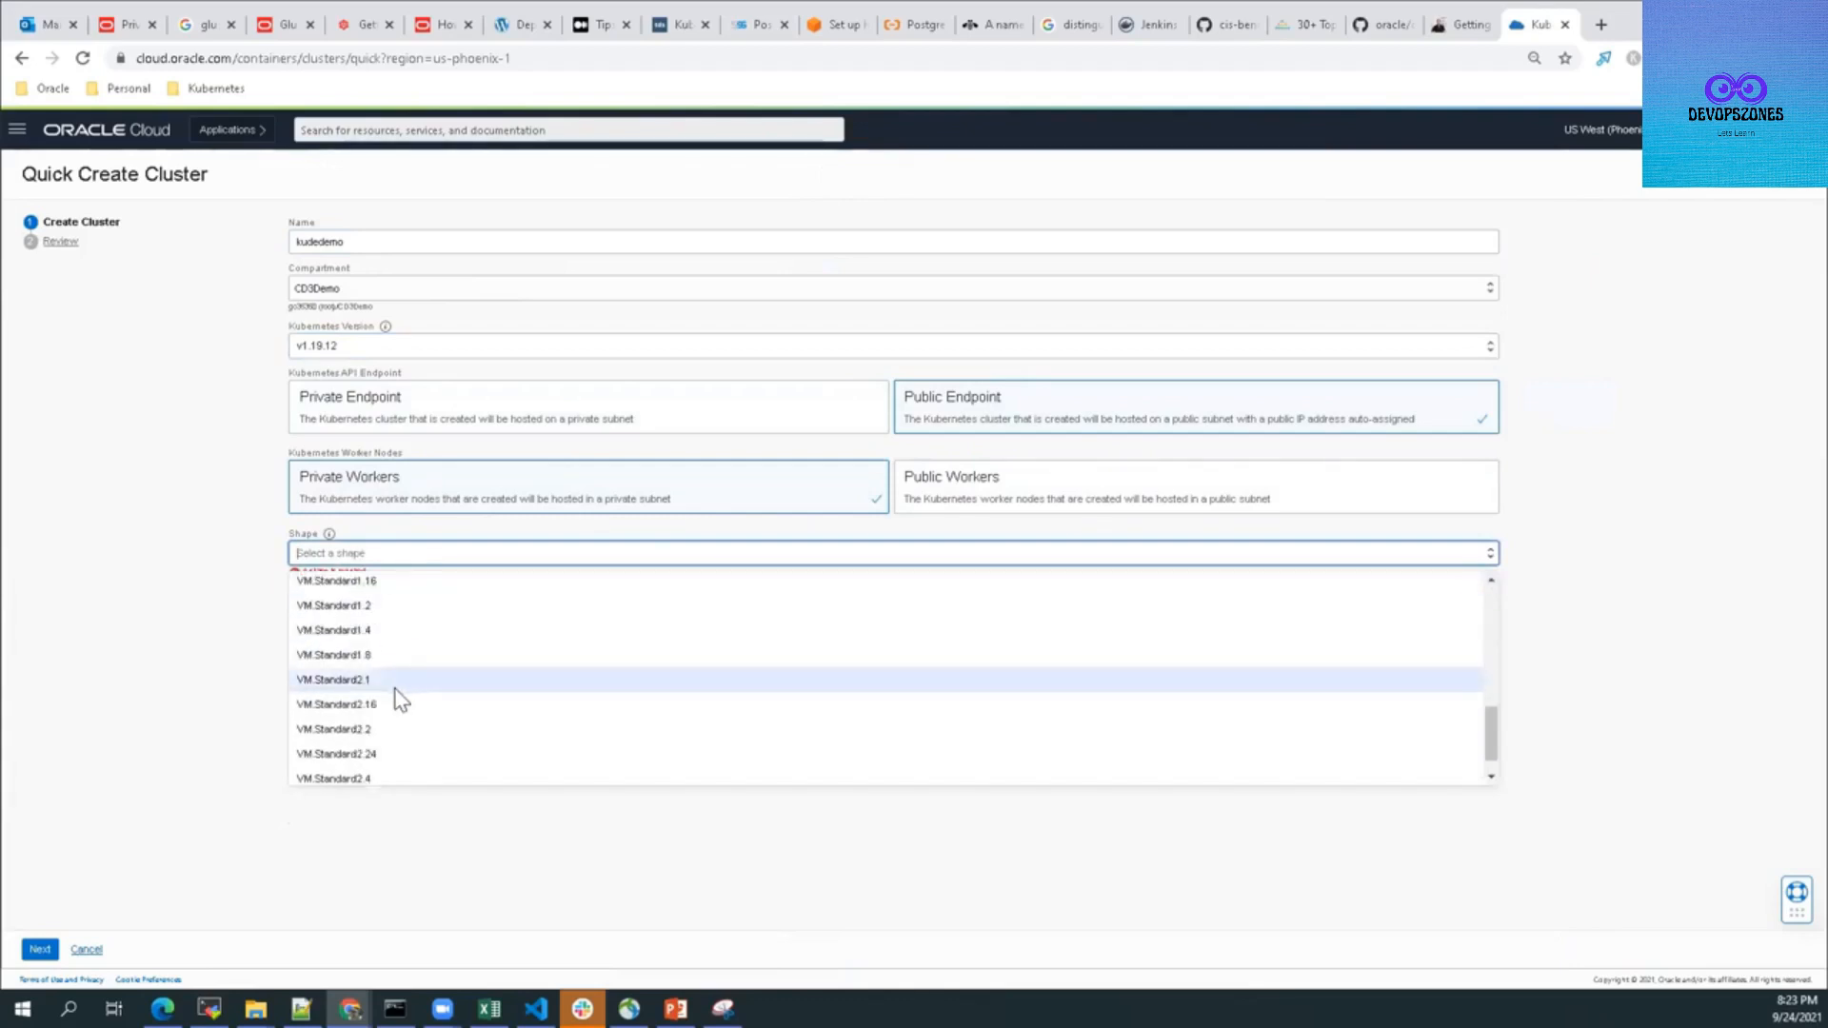
pyautogui.click(332, 681)
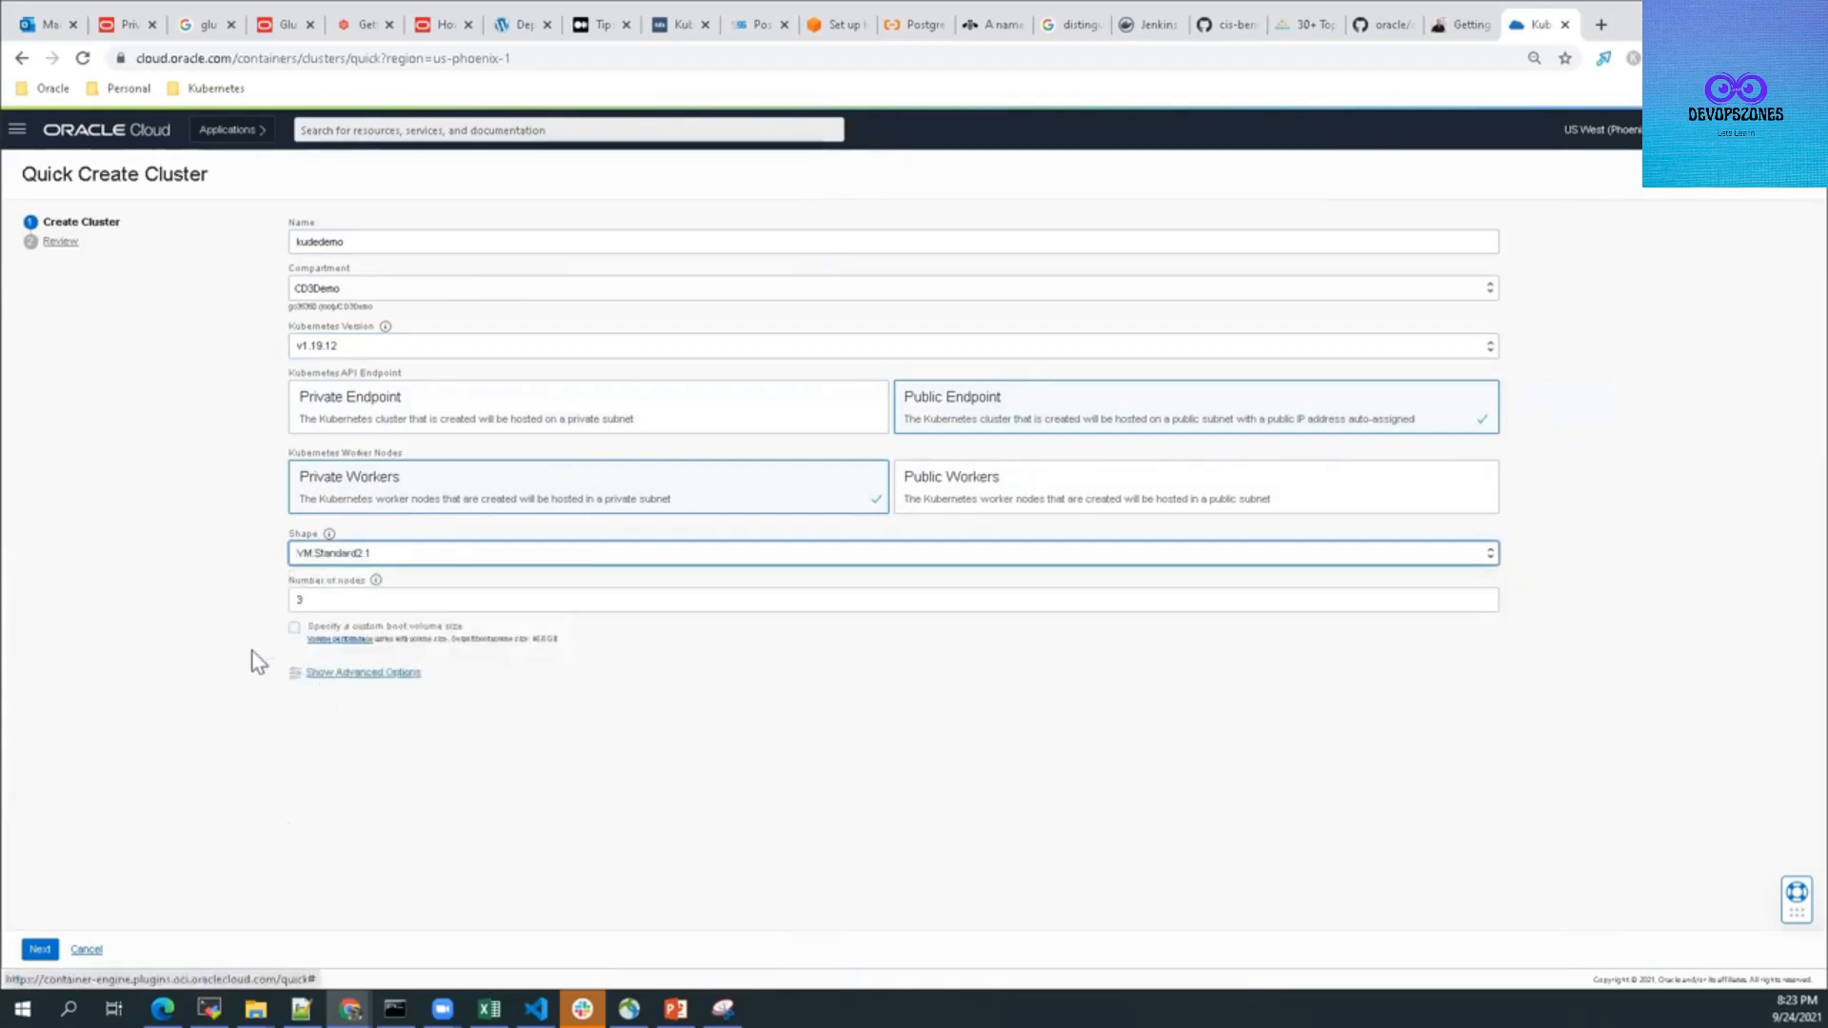
# Set the number of nodes to 1 and create the cluster from the review page
pyautogui.click(317, 600)
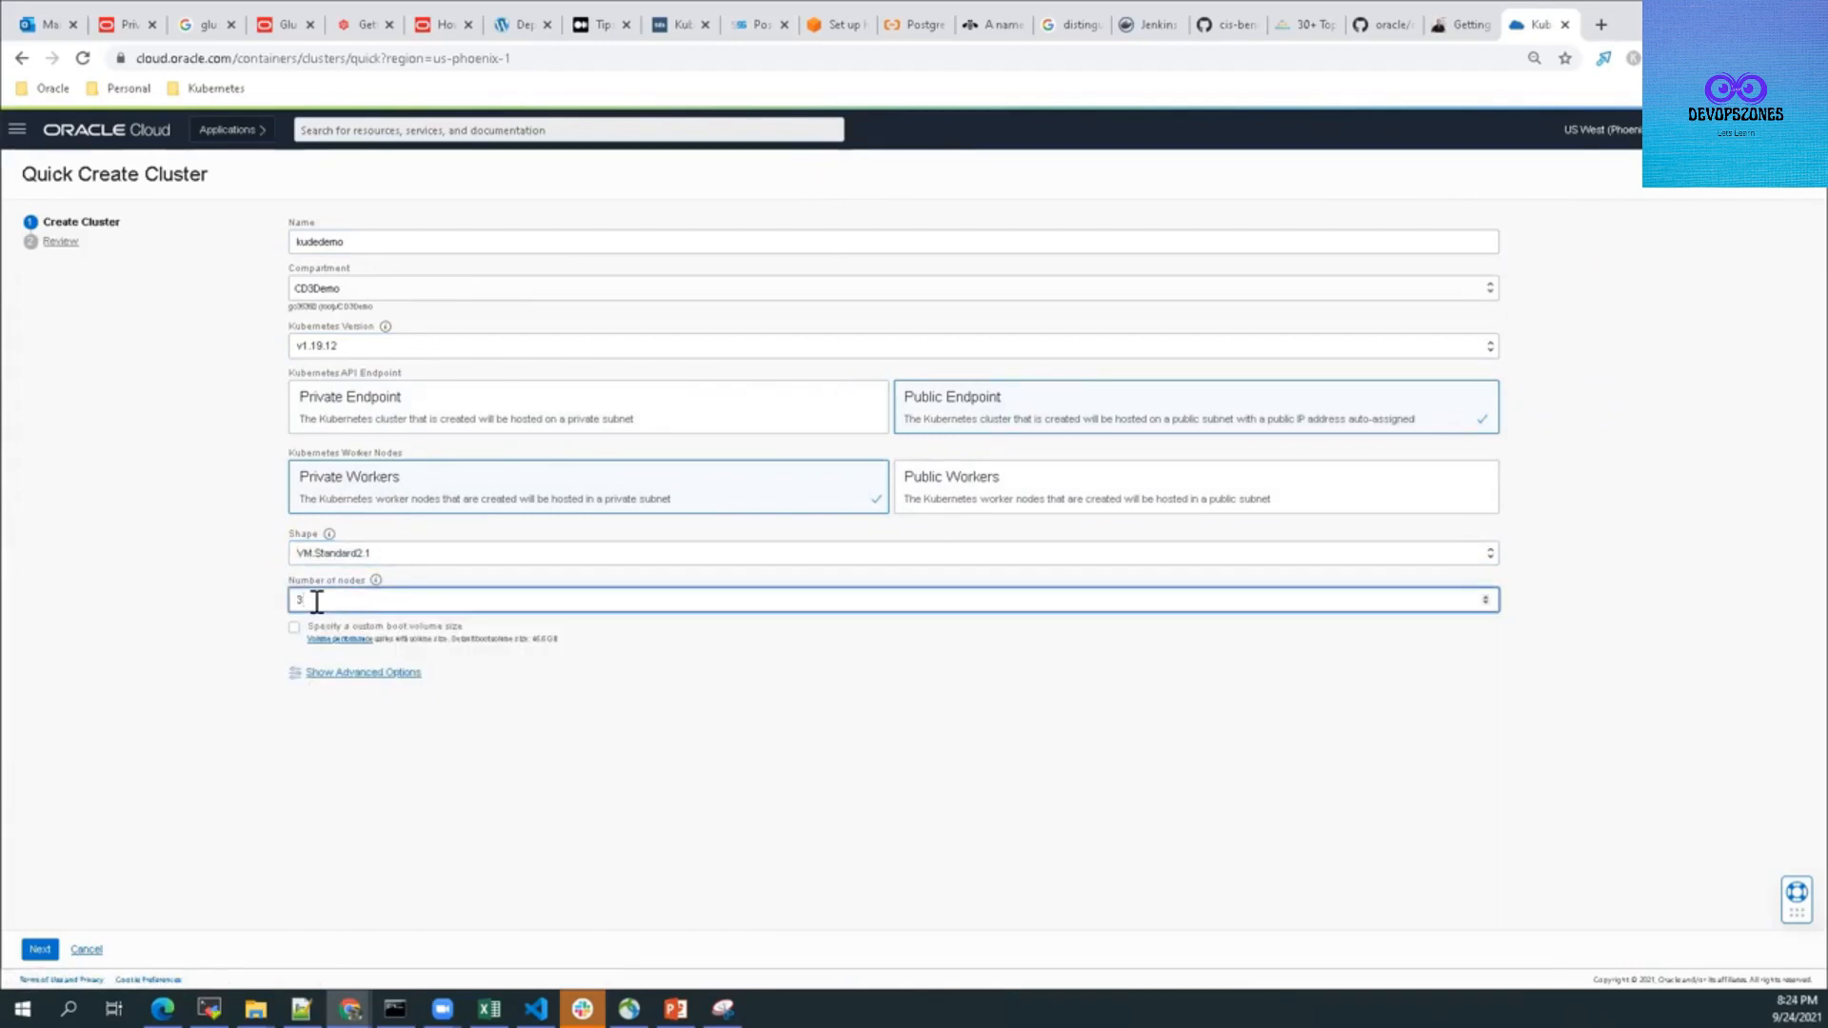
pyautogui.press('BackSpace')
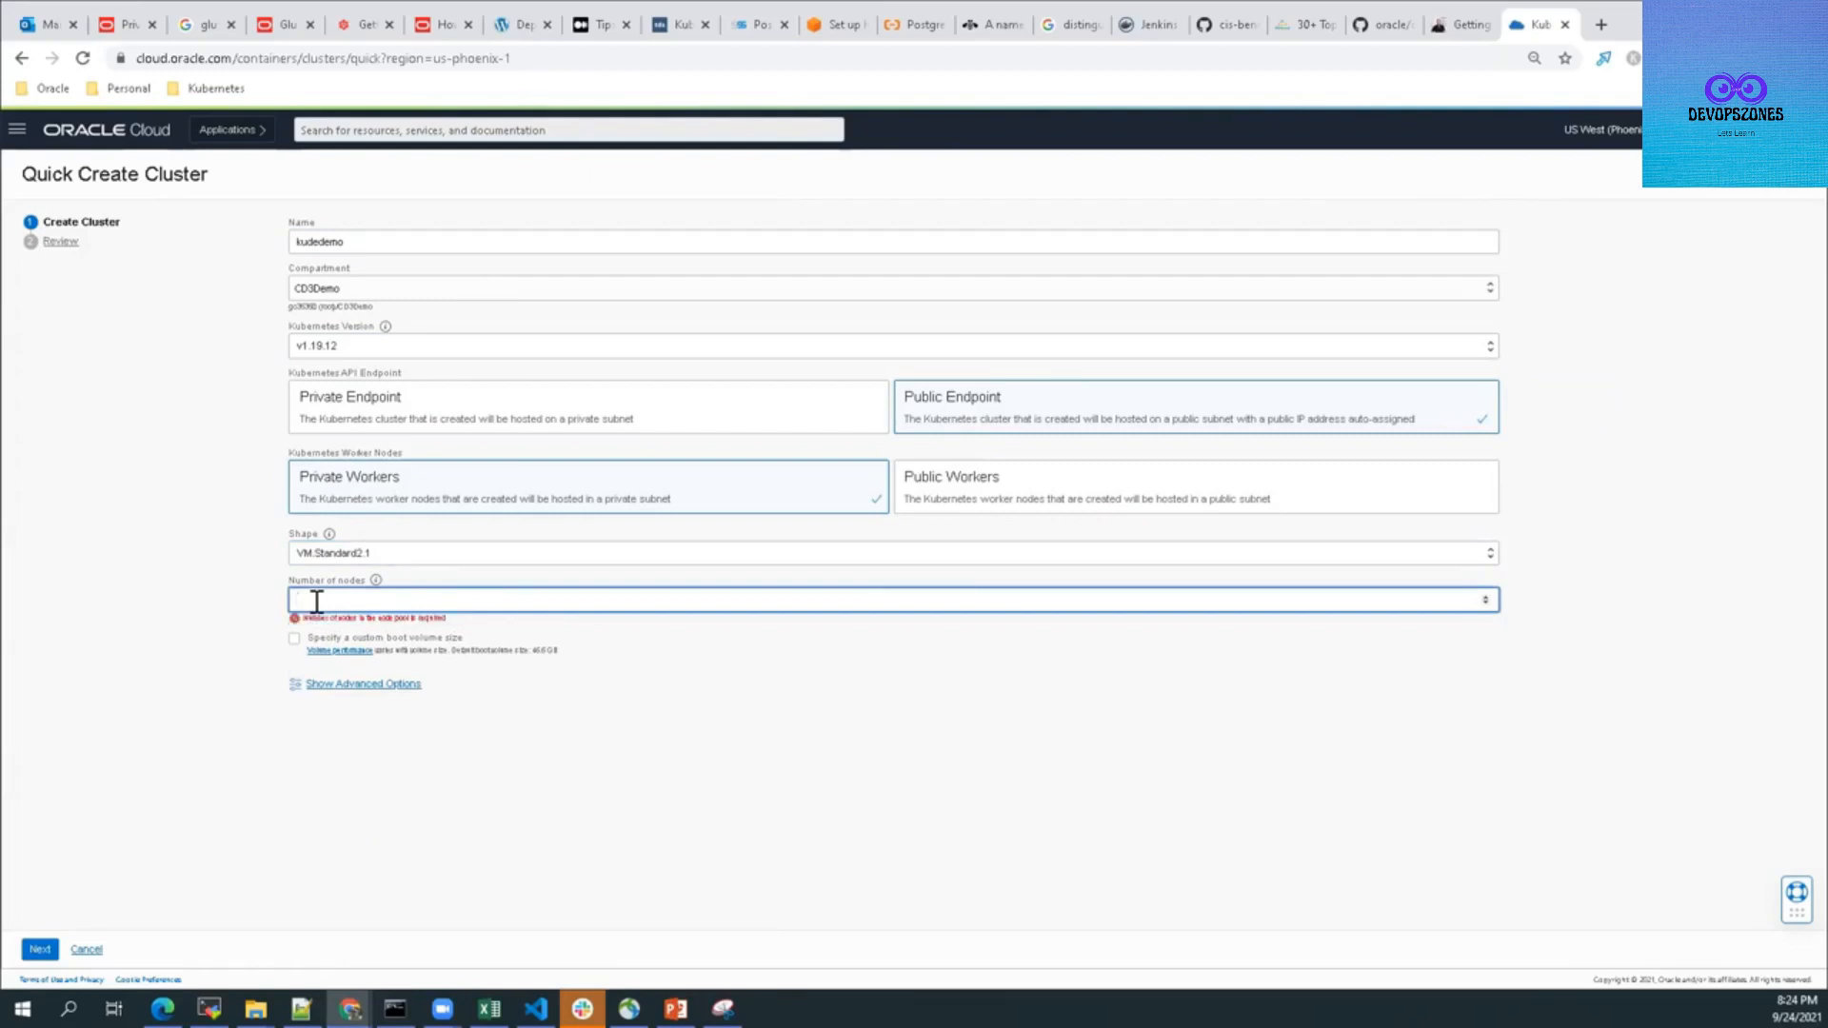
pyautogui.write('1')
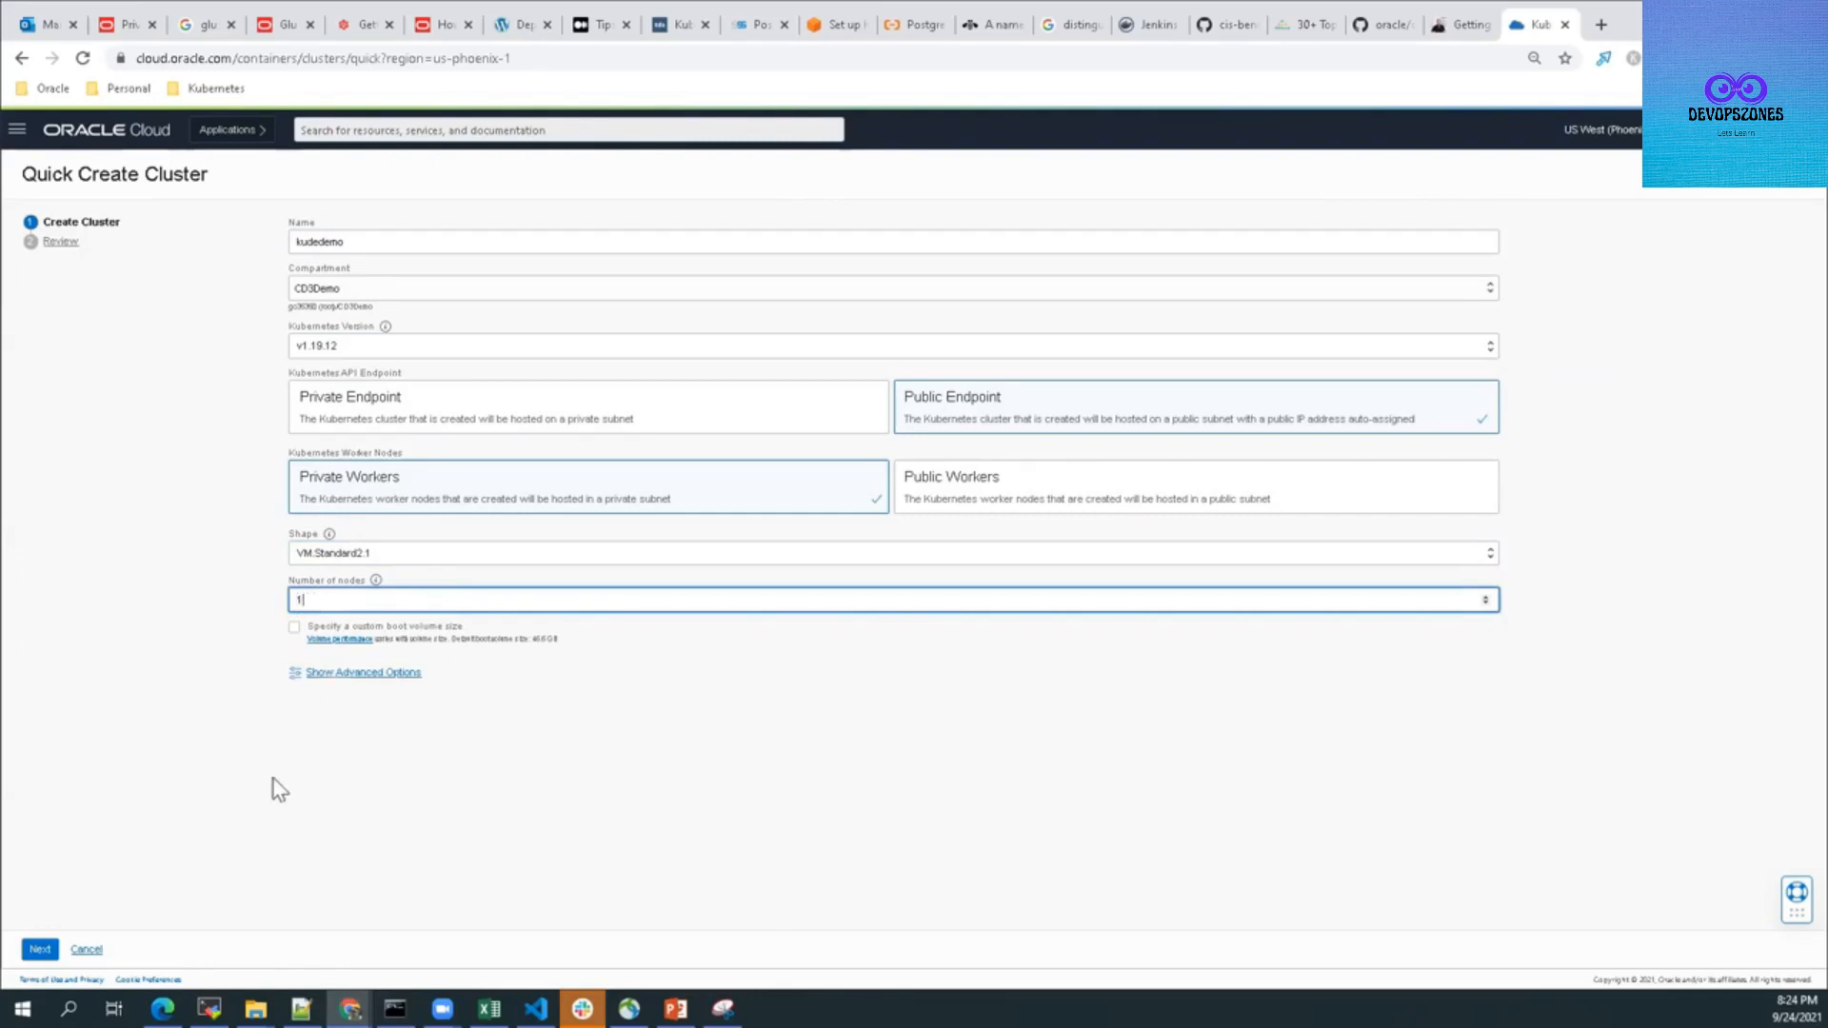
pyautogui.click(48, 947)
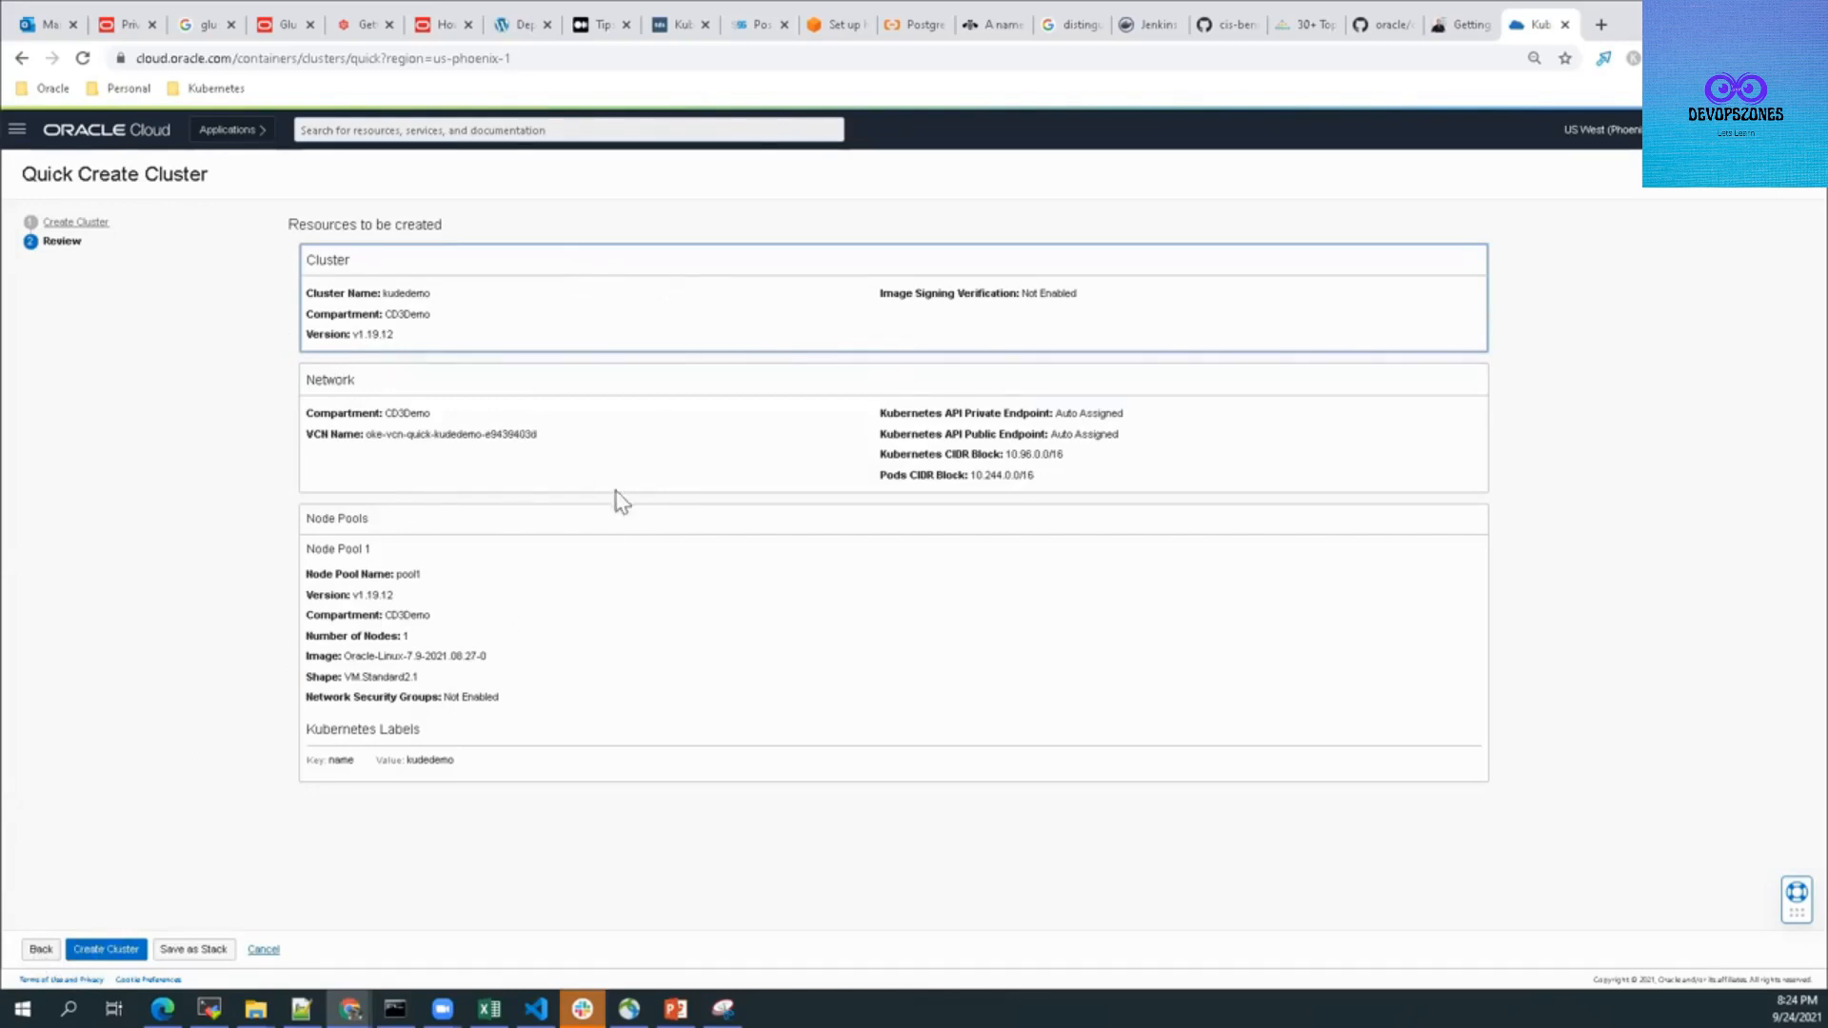
pyautogui.click(107, 952)
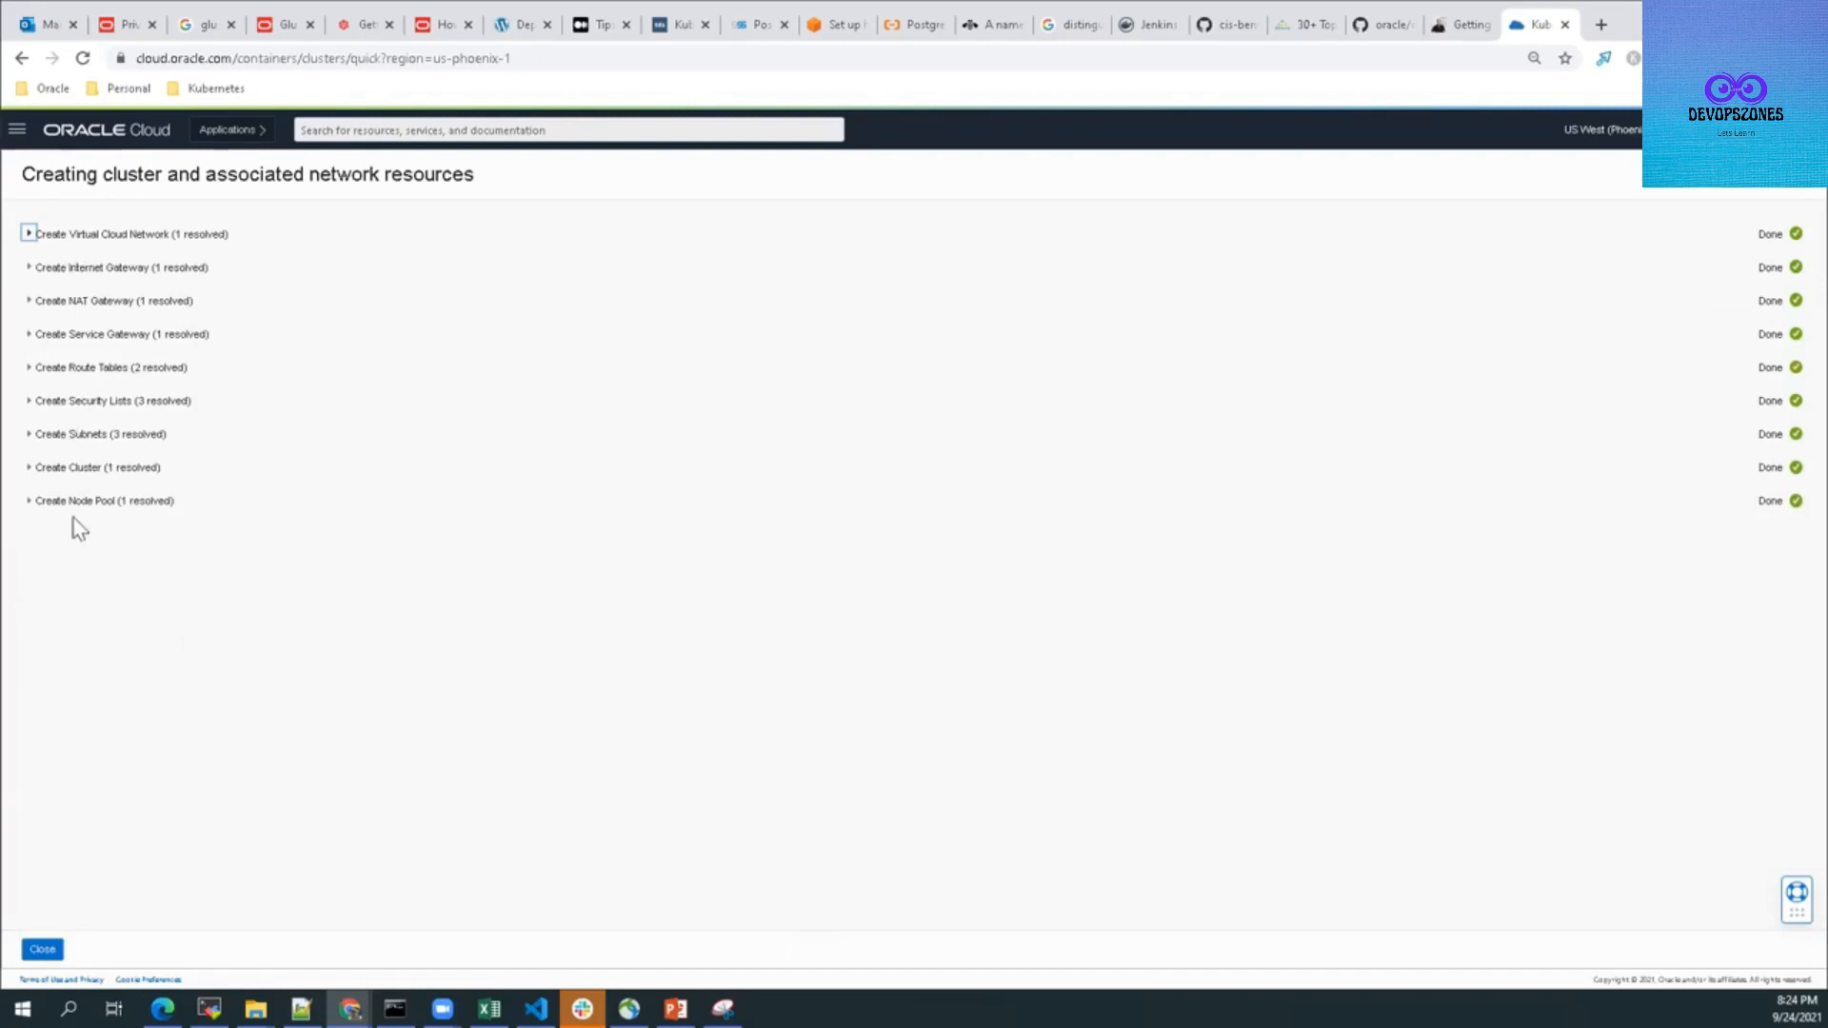
# Examine the details of the node pool, cluster and subnet creation entries
pyautogui.click(29, 501)
pyautogui.click(28, 501)
pyautogui.click(33, 468)
pyautogui.click(34, 468)
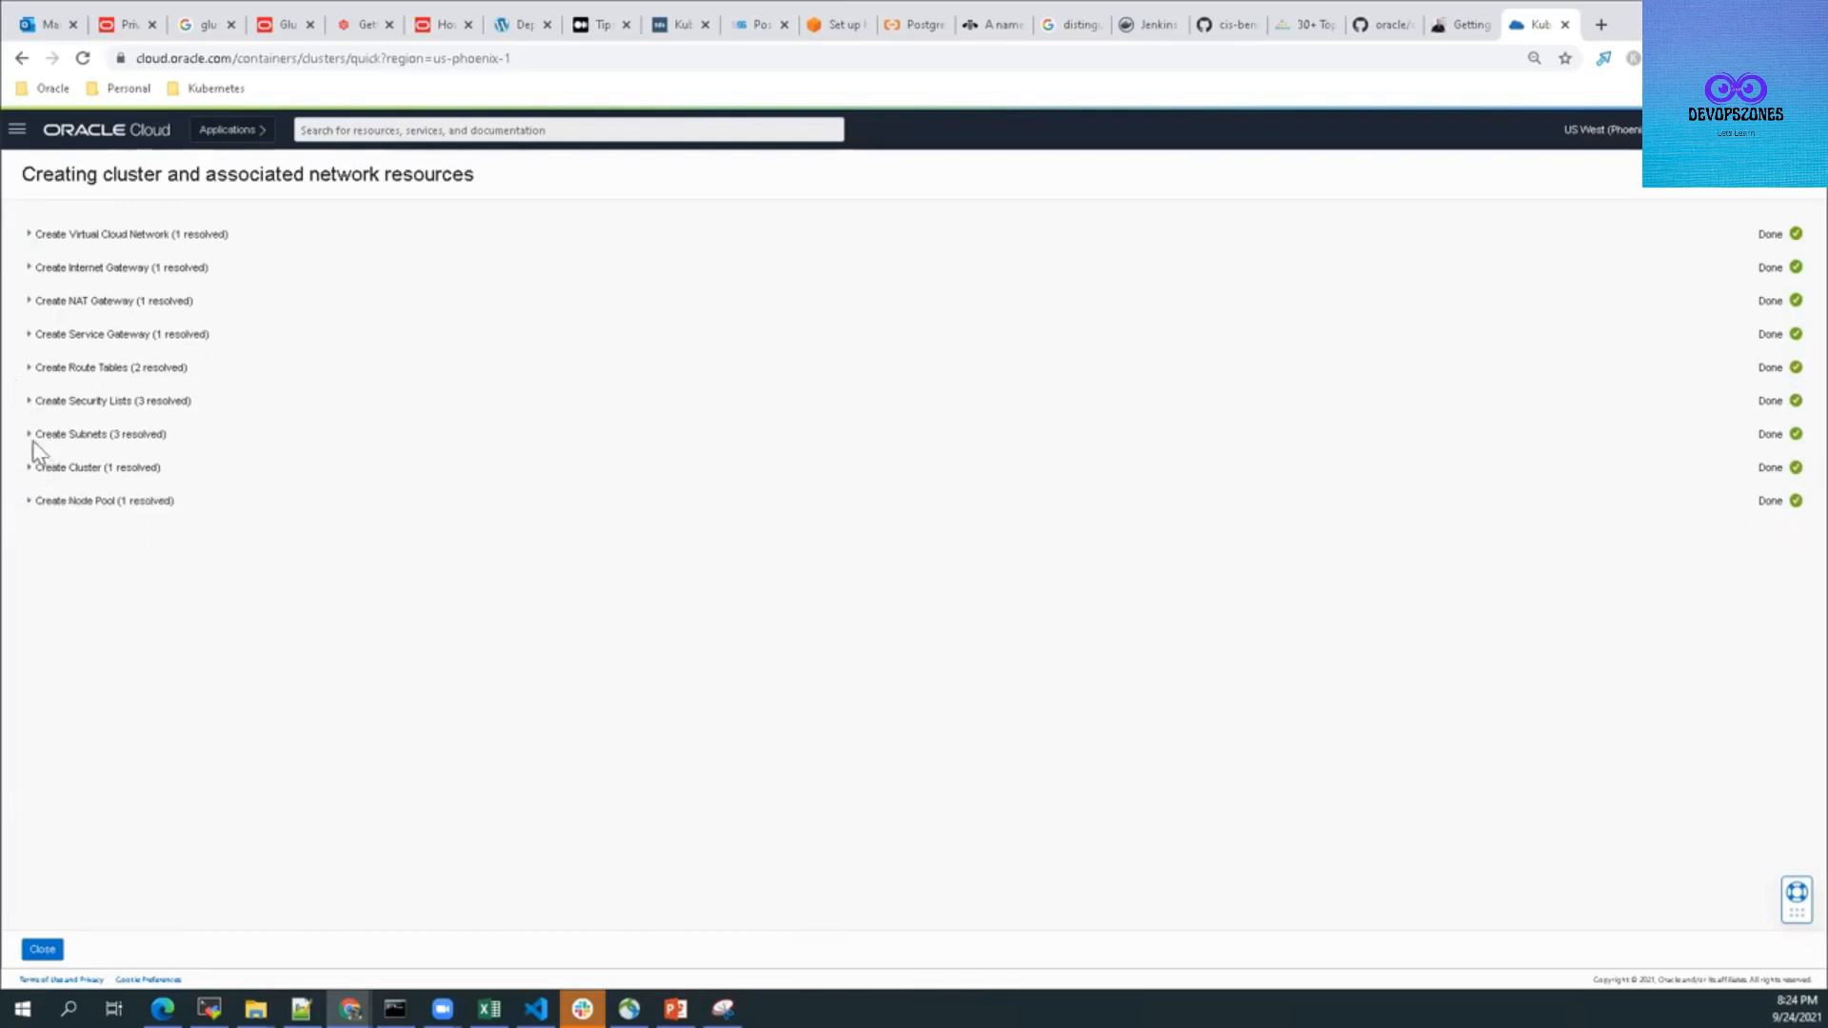
pyautogui.click(29, 434)
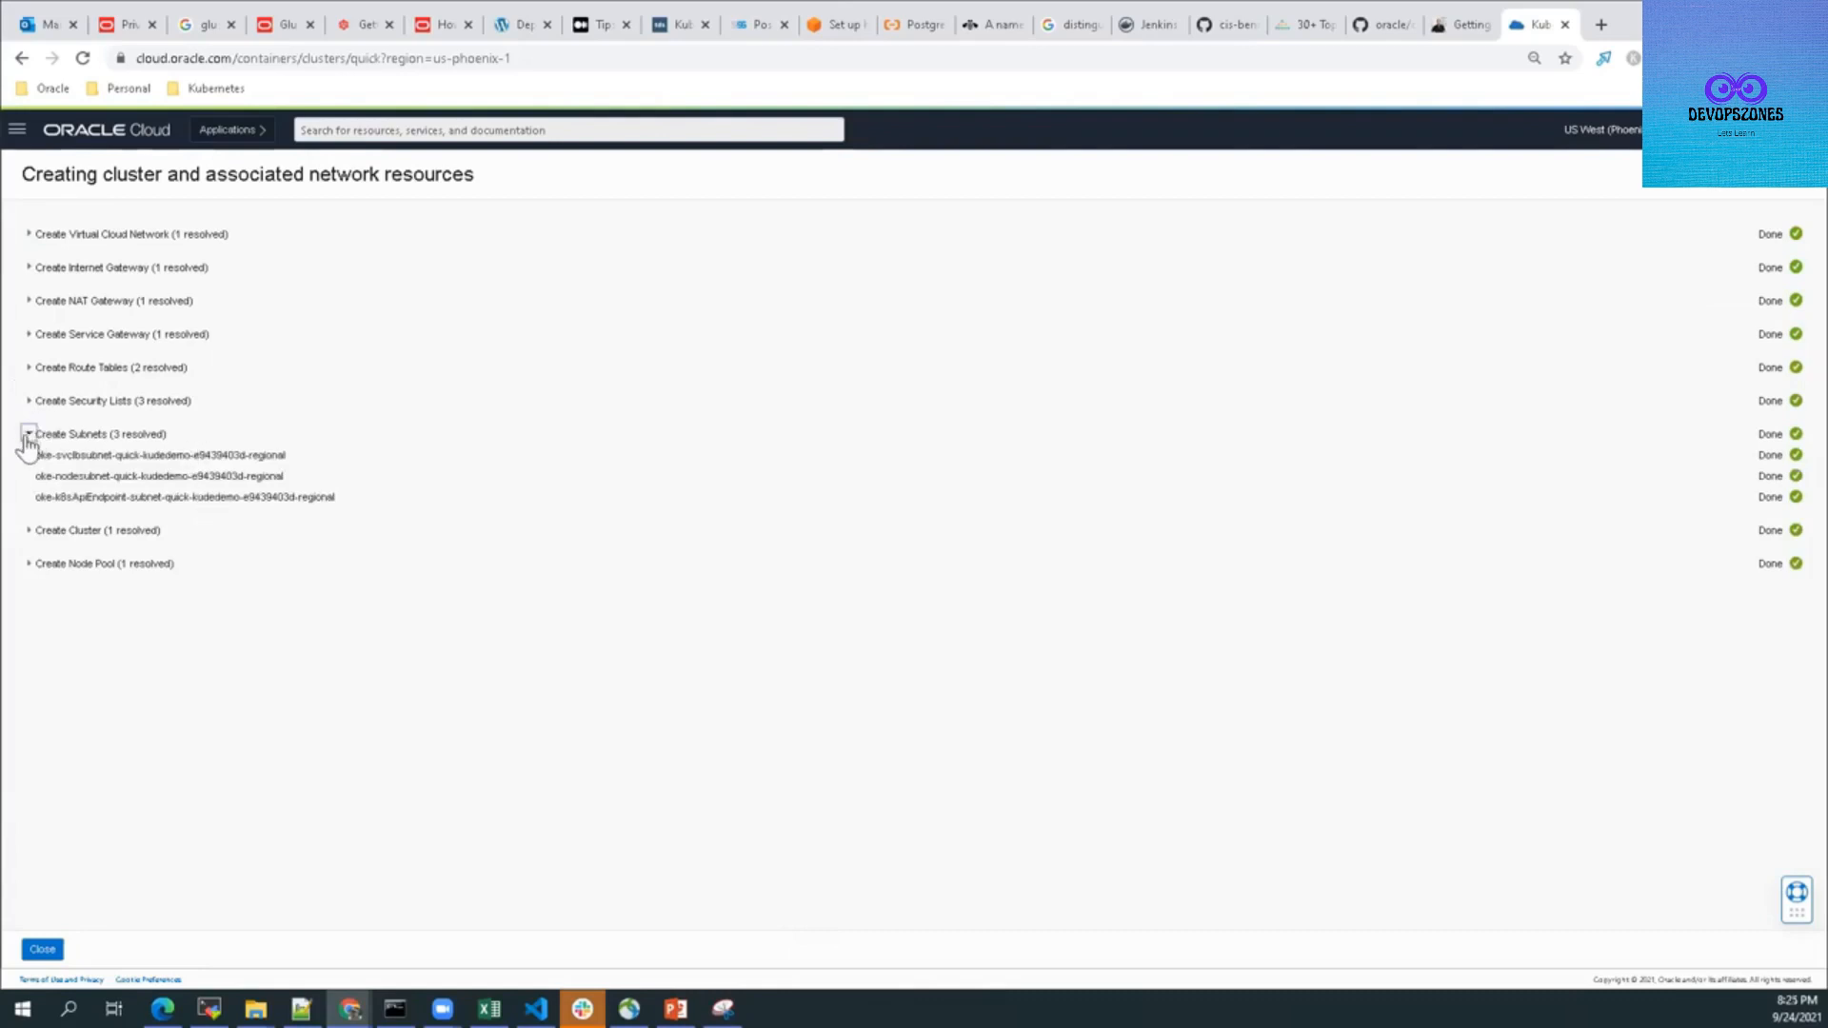
pyautogui.click(28, 434)
pyautogui.click(28, 435)
pyautogui.click(28, 434)
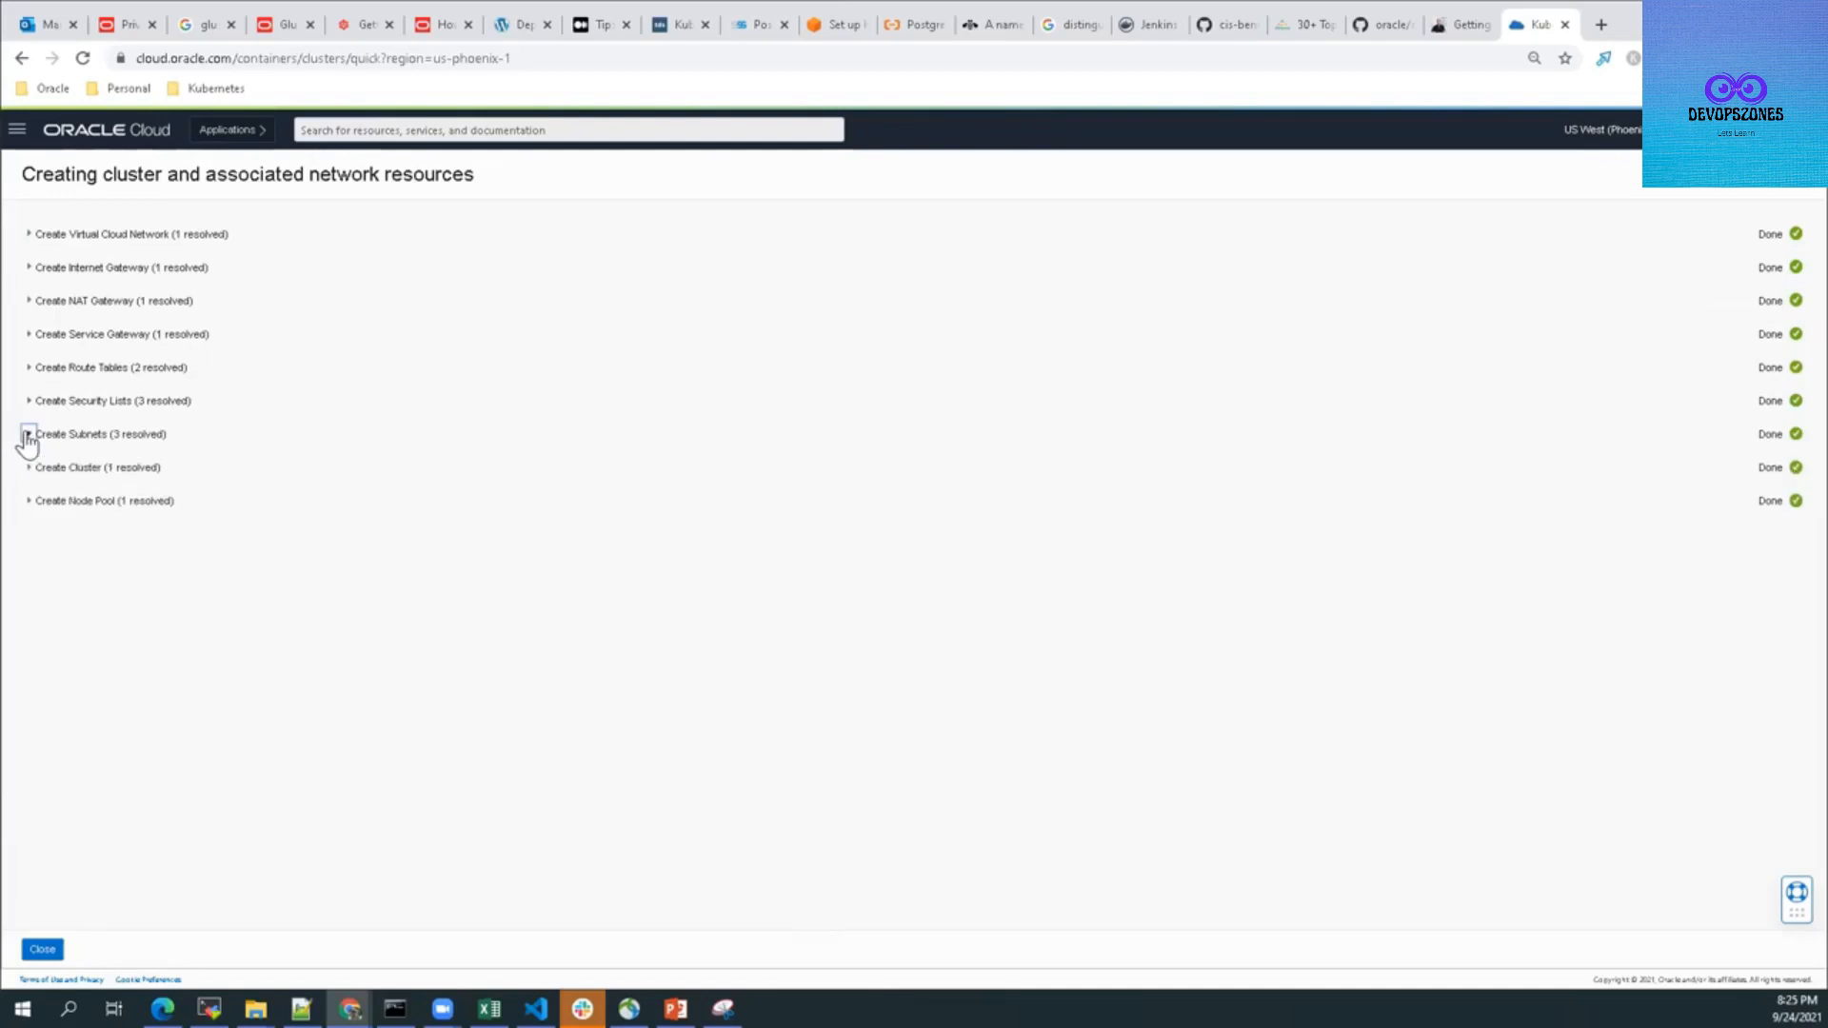
pyautogui.click(28, 434)
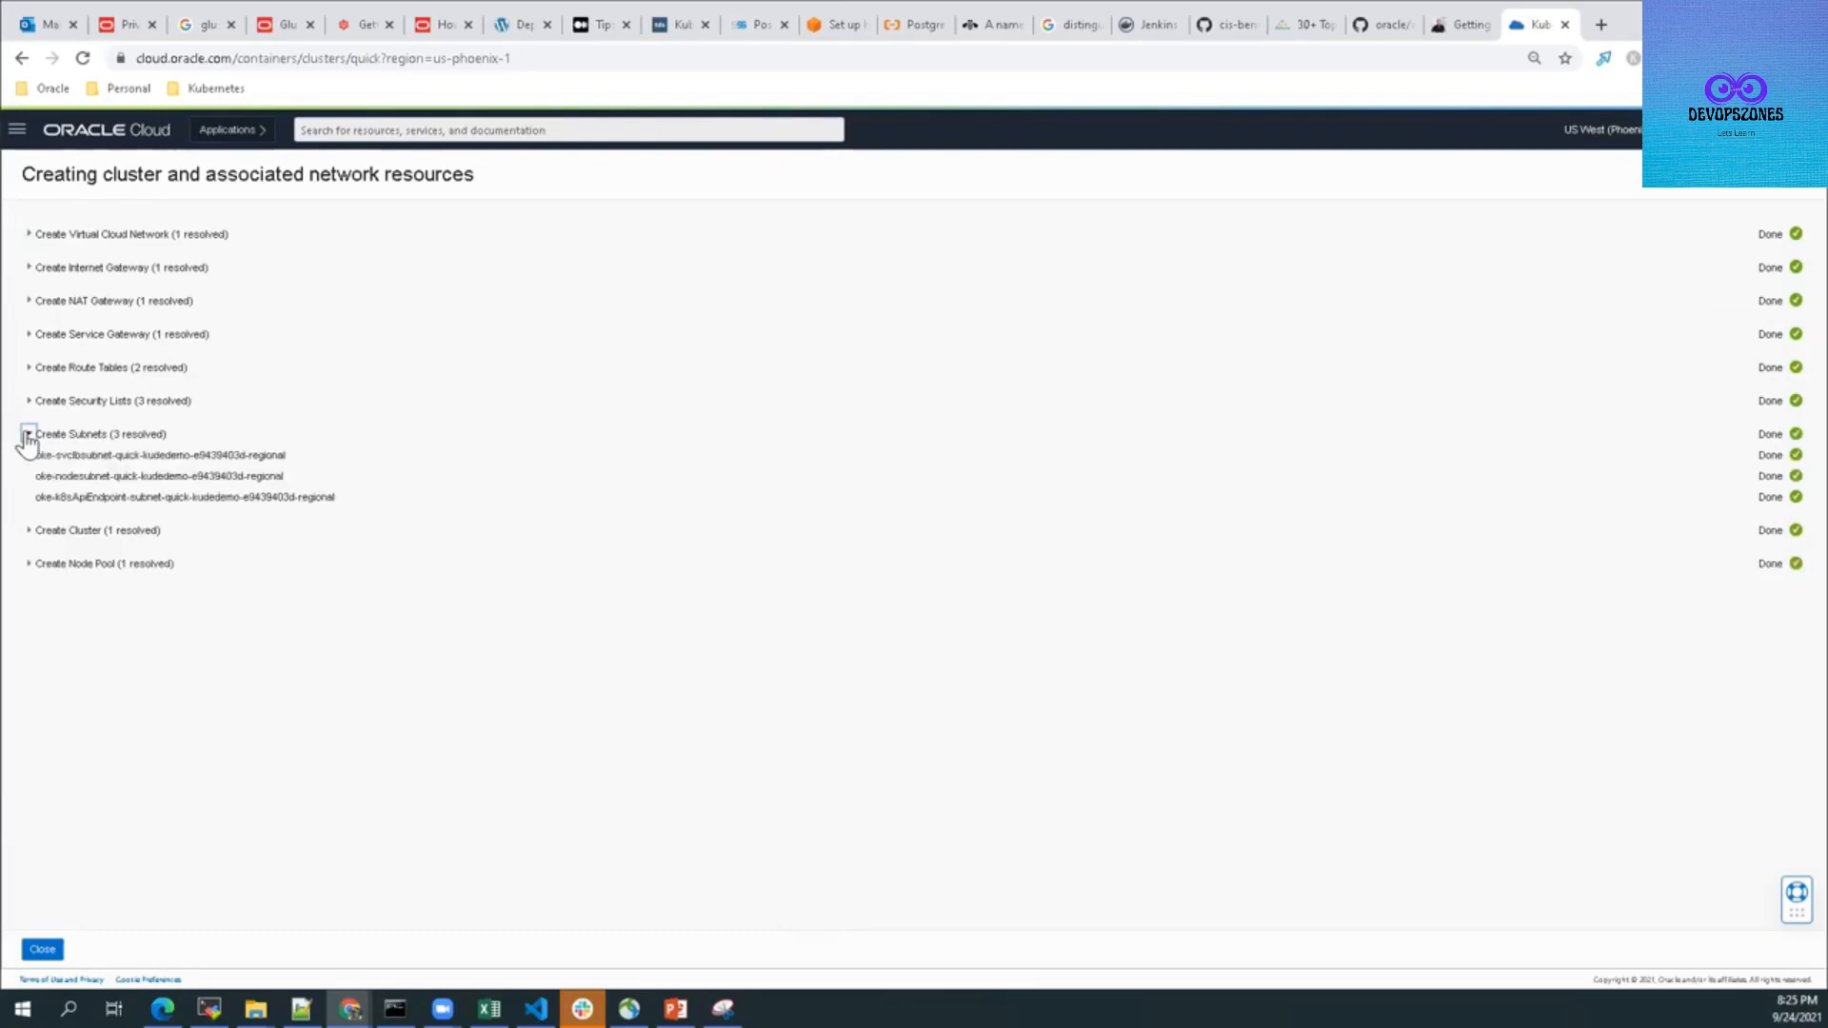
pyautogui.click(28, 434)
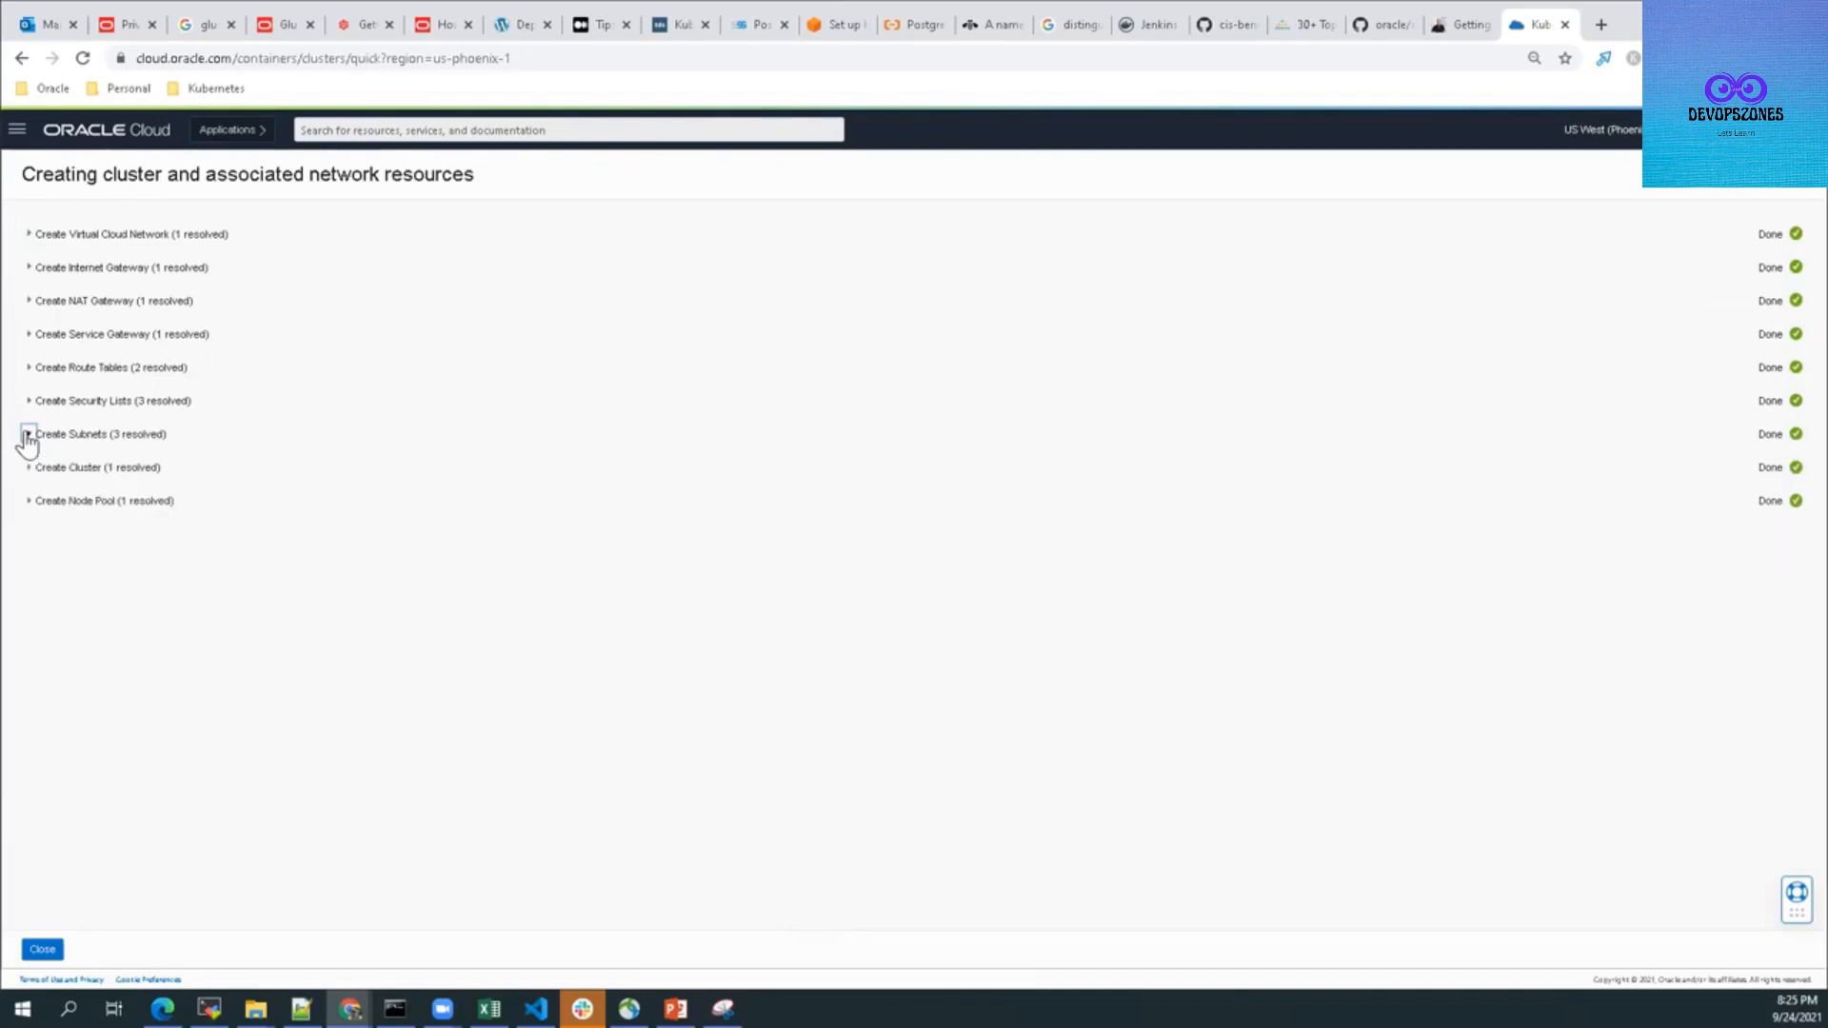
# Examine the details of the route table, NAT gateway and virtual cloud network creation entries
pyautogui.click(29, 369)
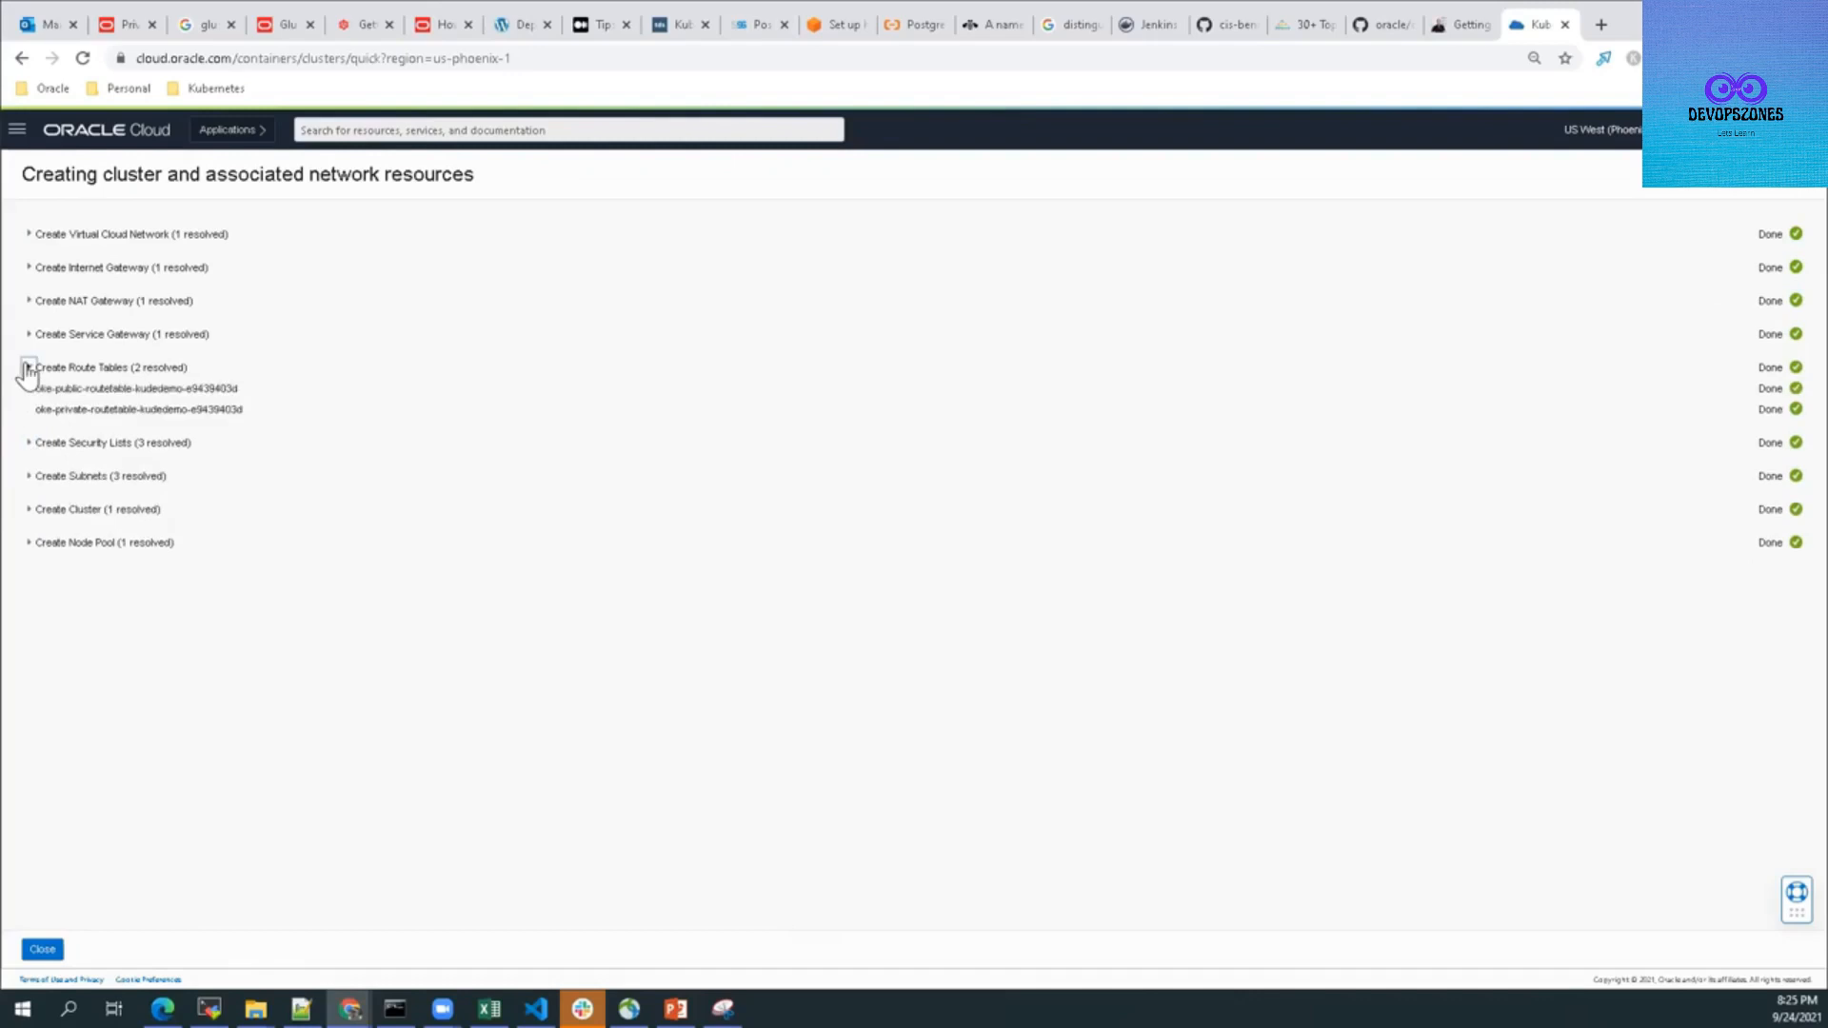
pyautogui.click(28, 368)
pyautogui.click(29, 302)
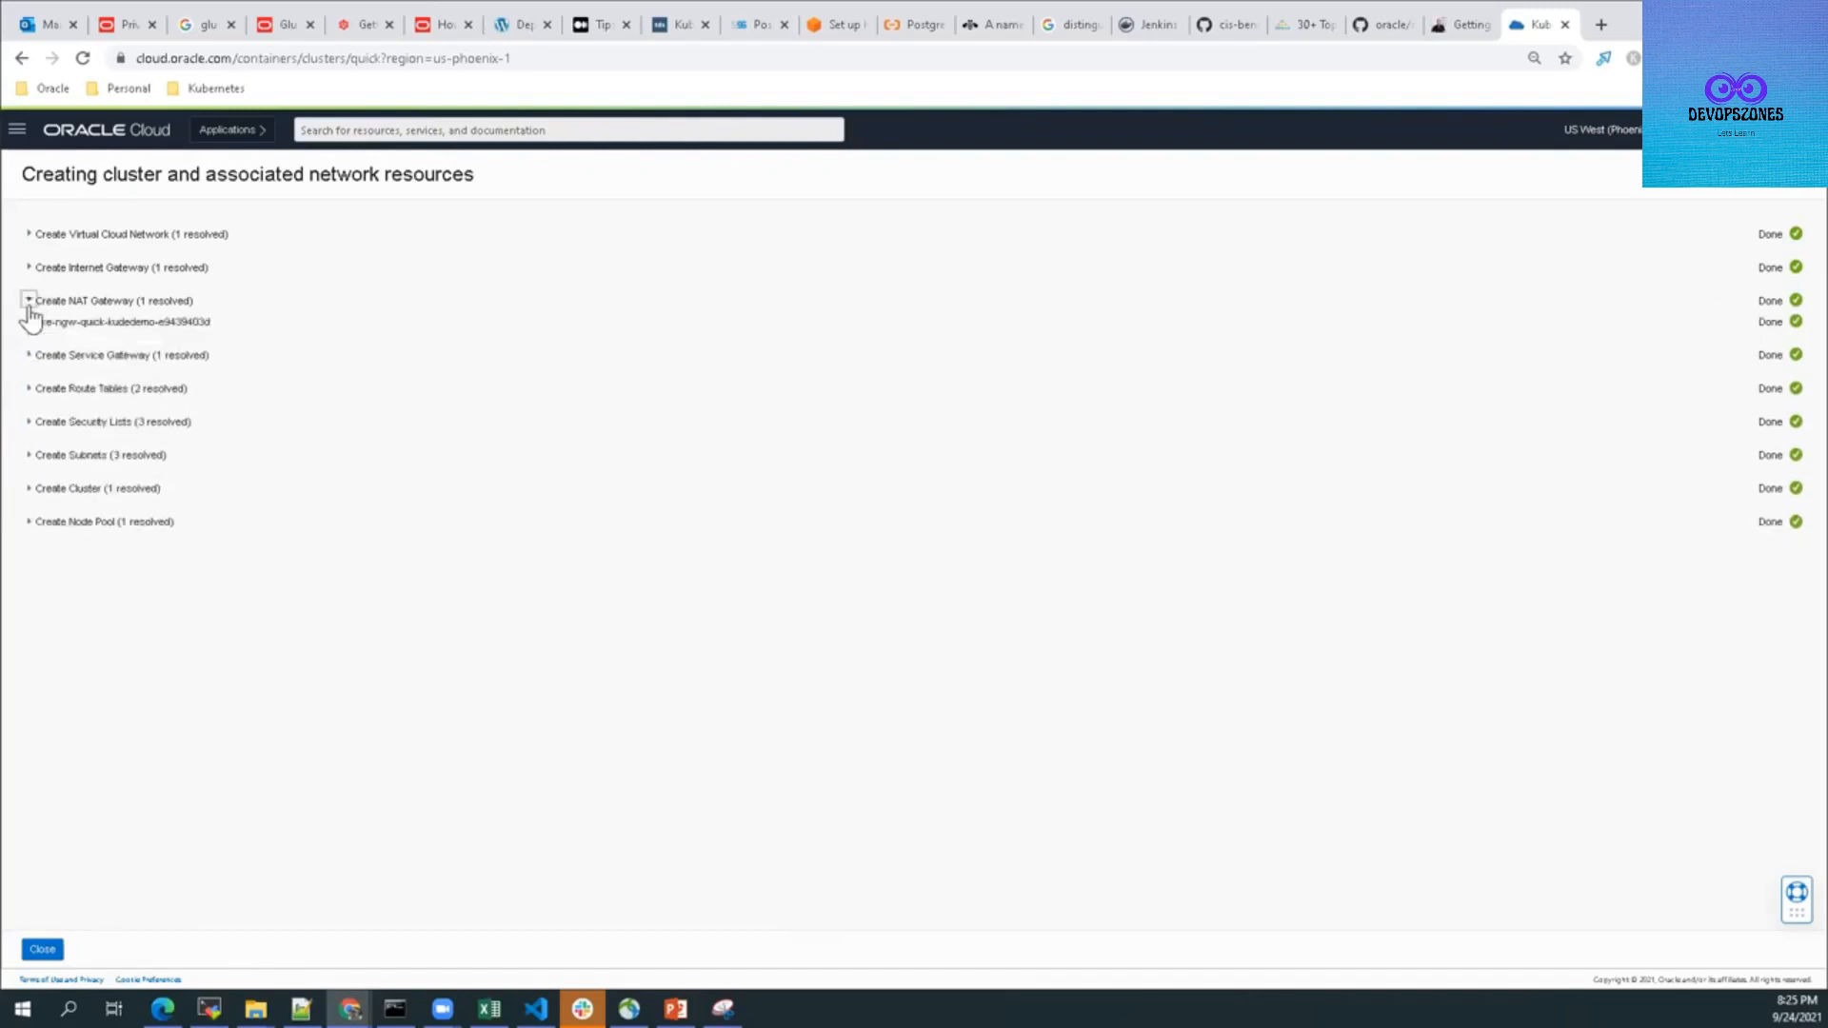
pyautogui.click(28, 301)
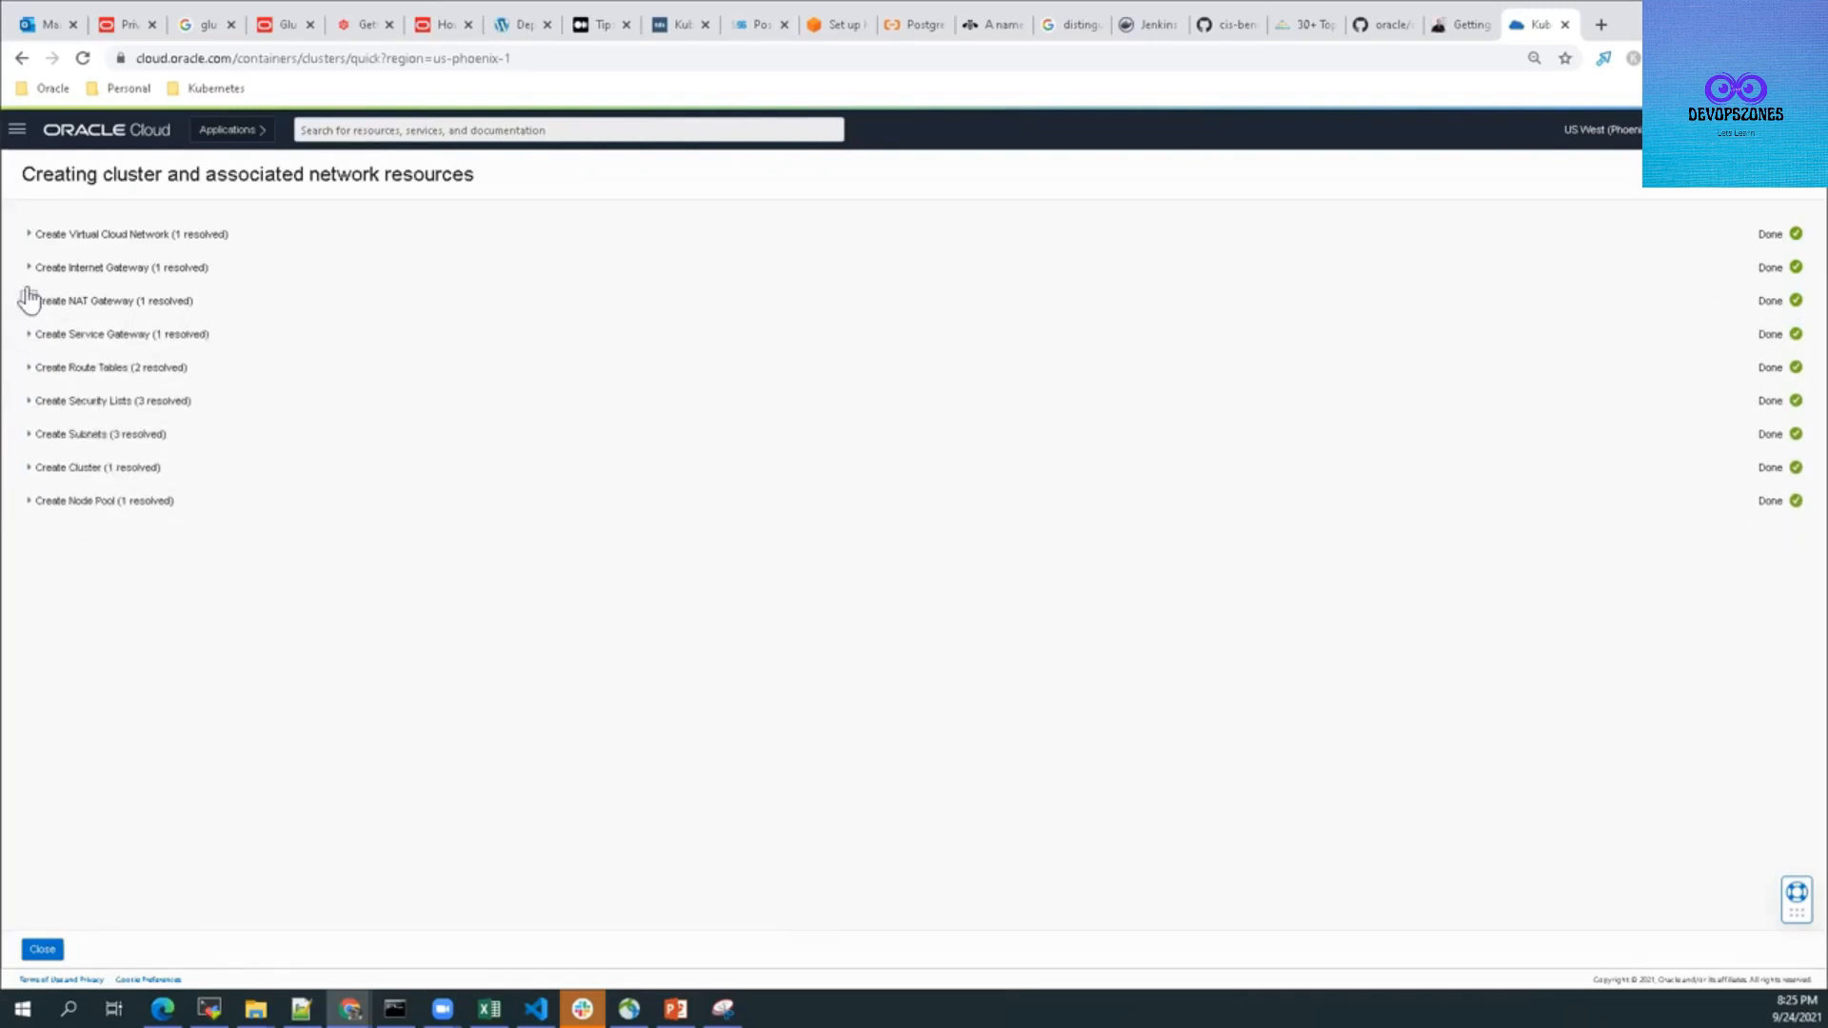
pyautogui.click(28, 234)
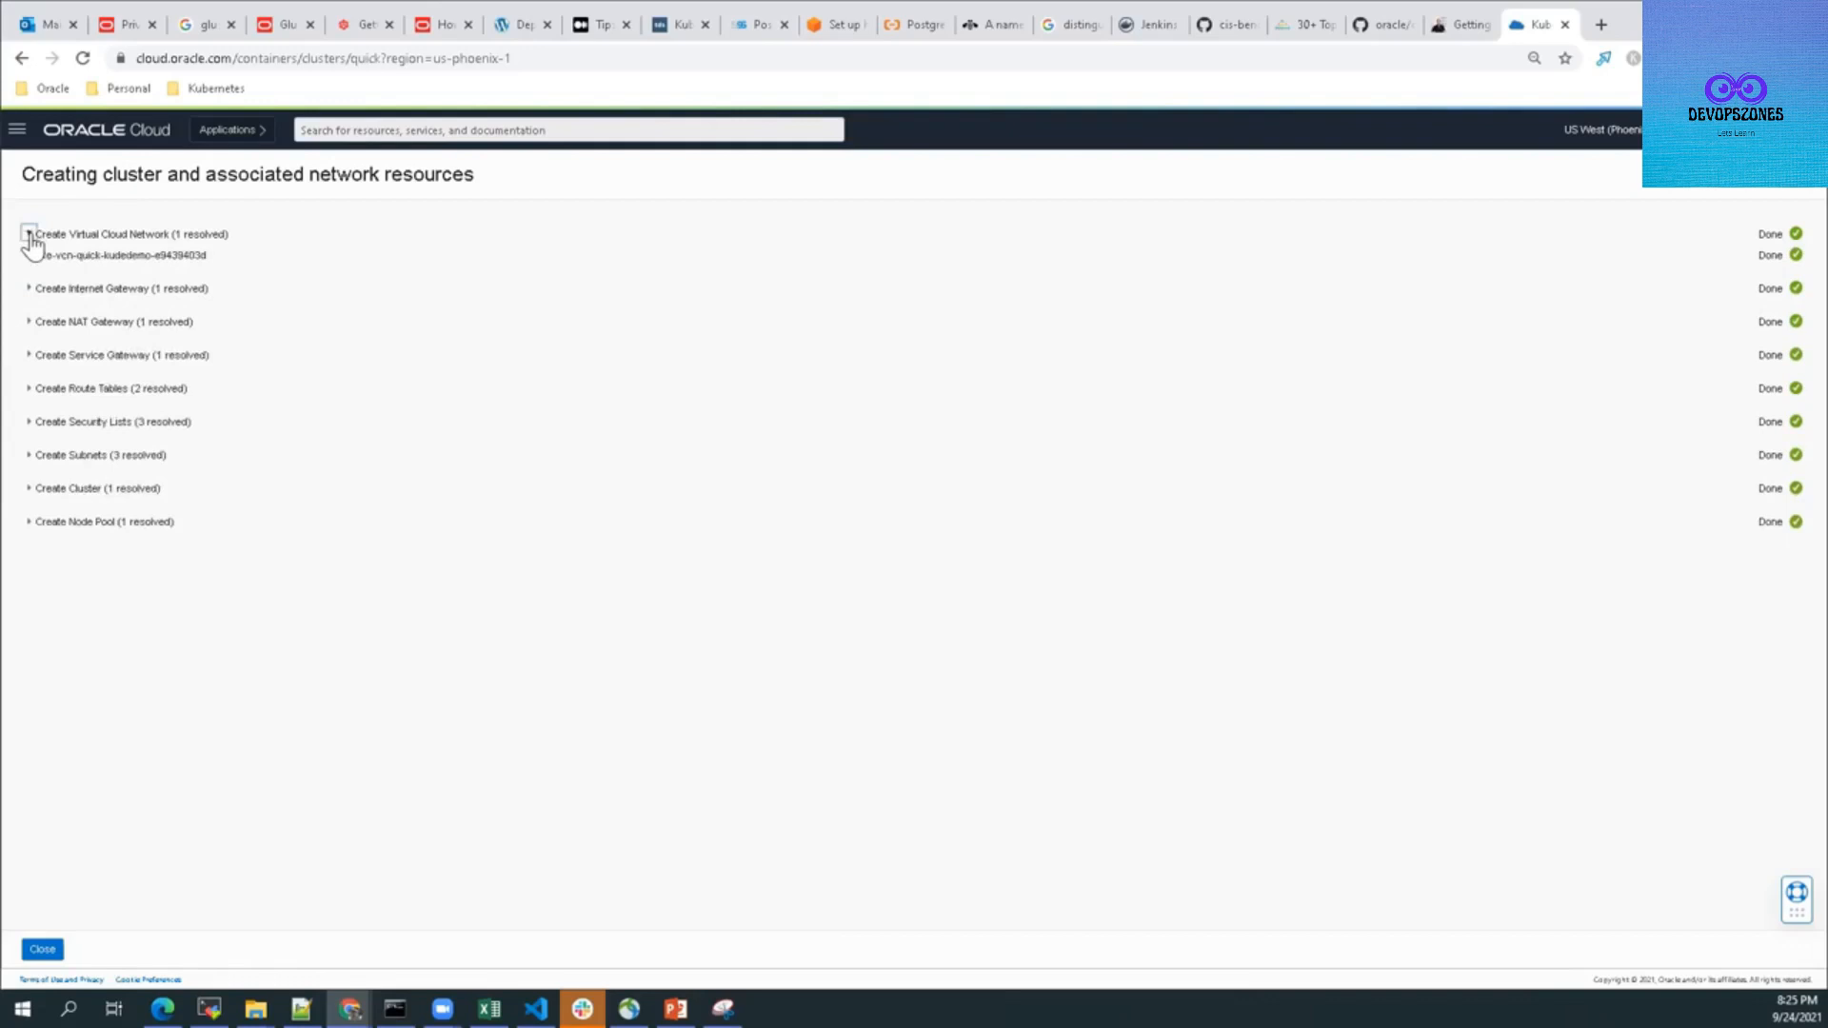
pyautogui.click(29, 236)
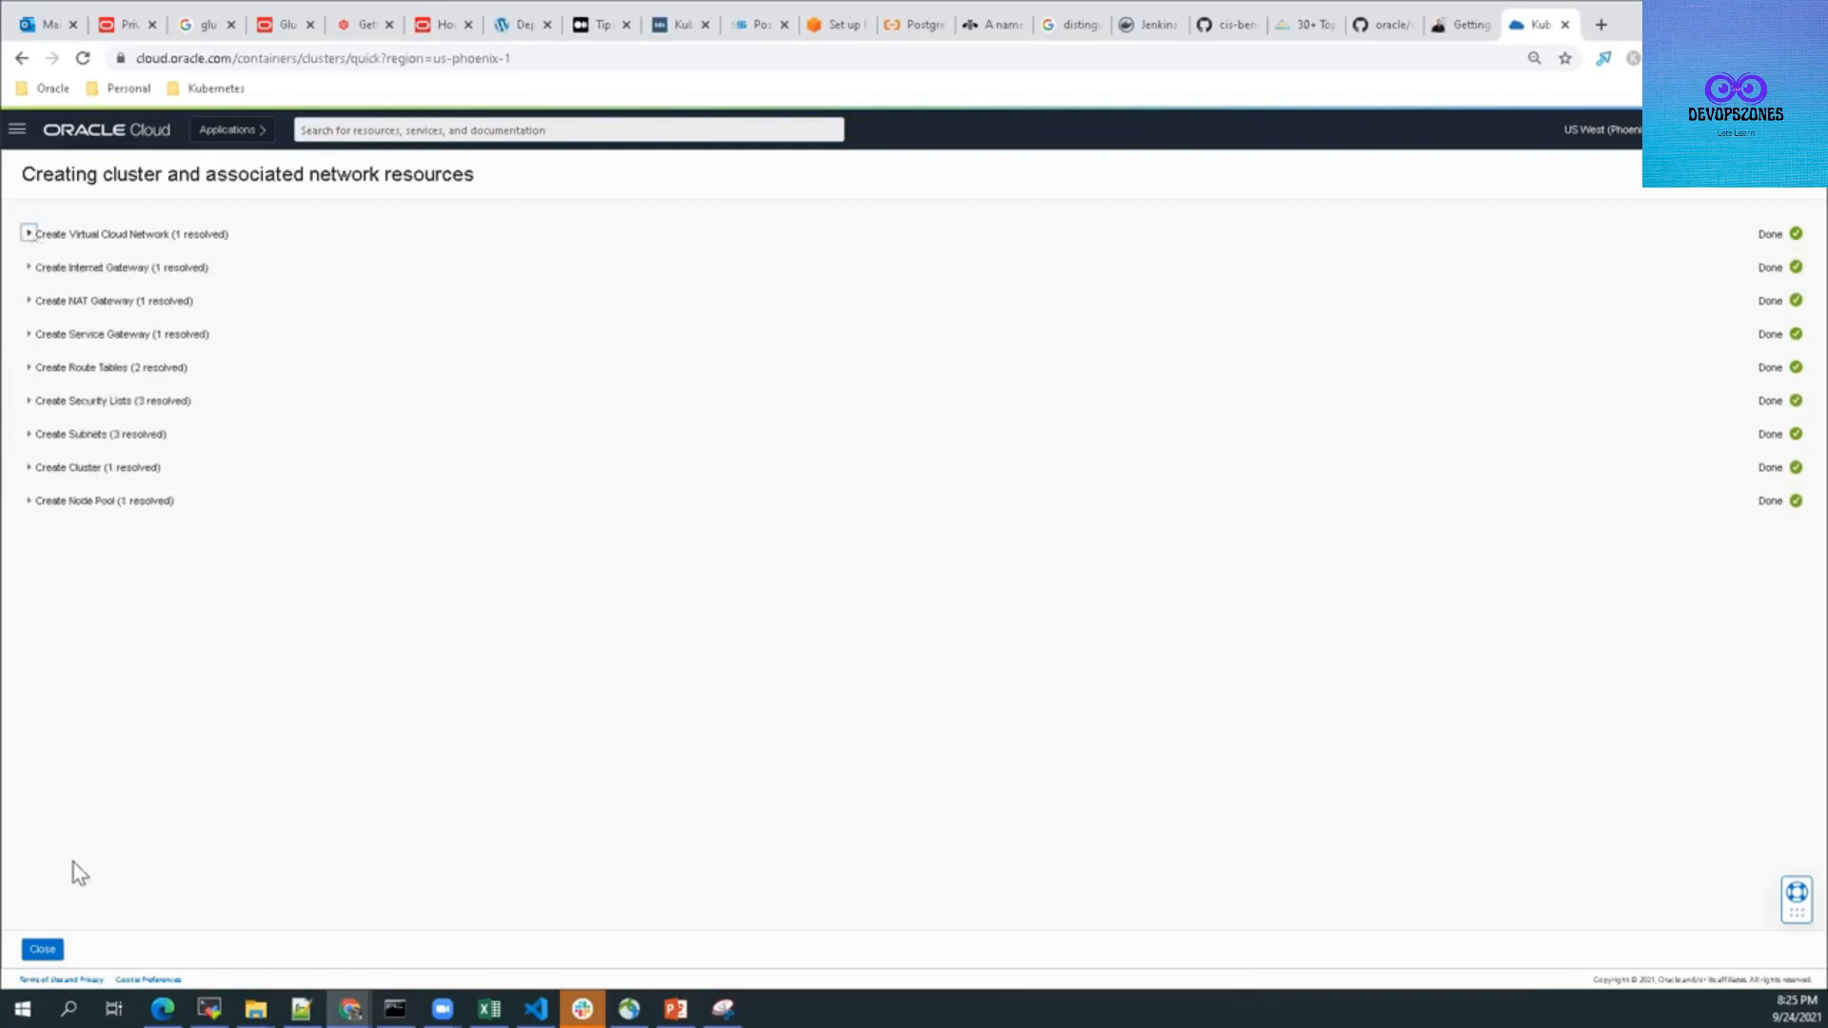
# Close the creation summary and view the node list of the kudedemo cluster's node pool pool1
pyautogui.click(41, 951)
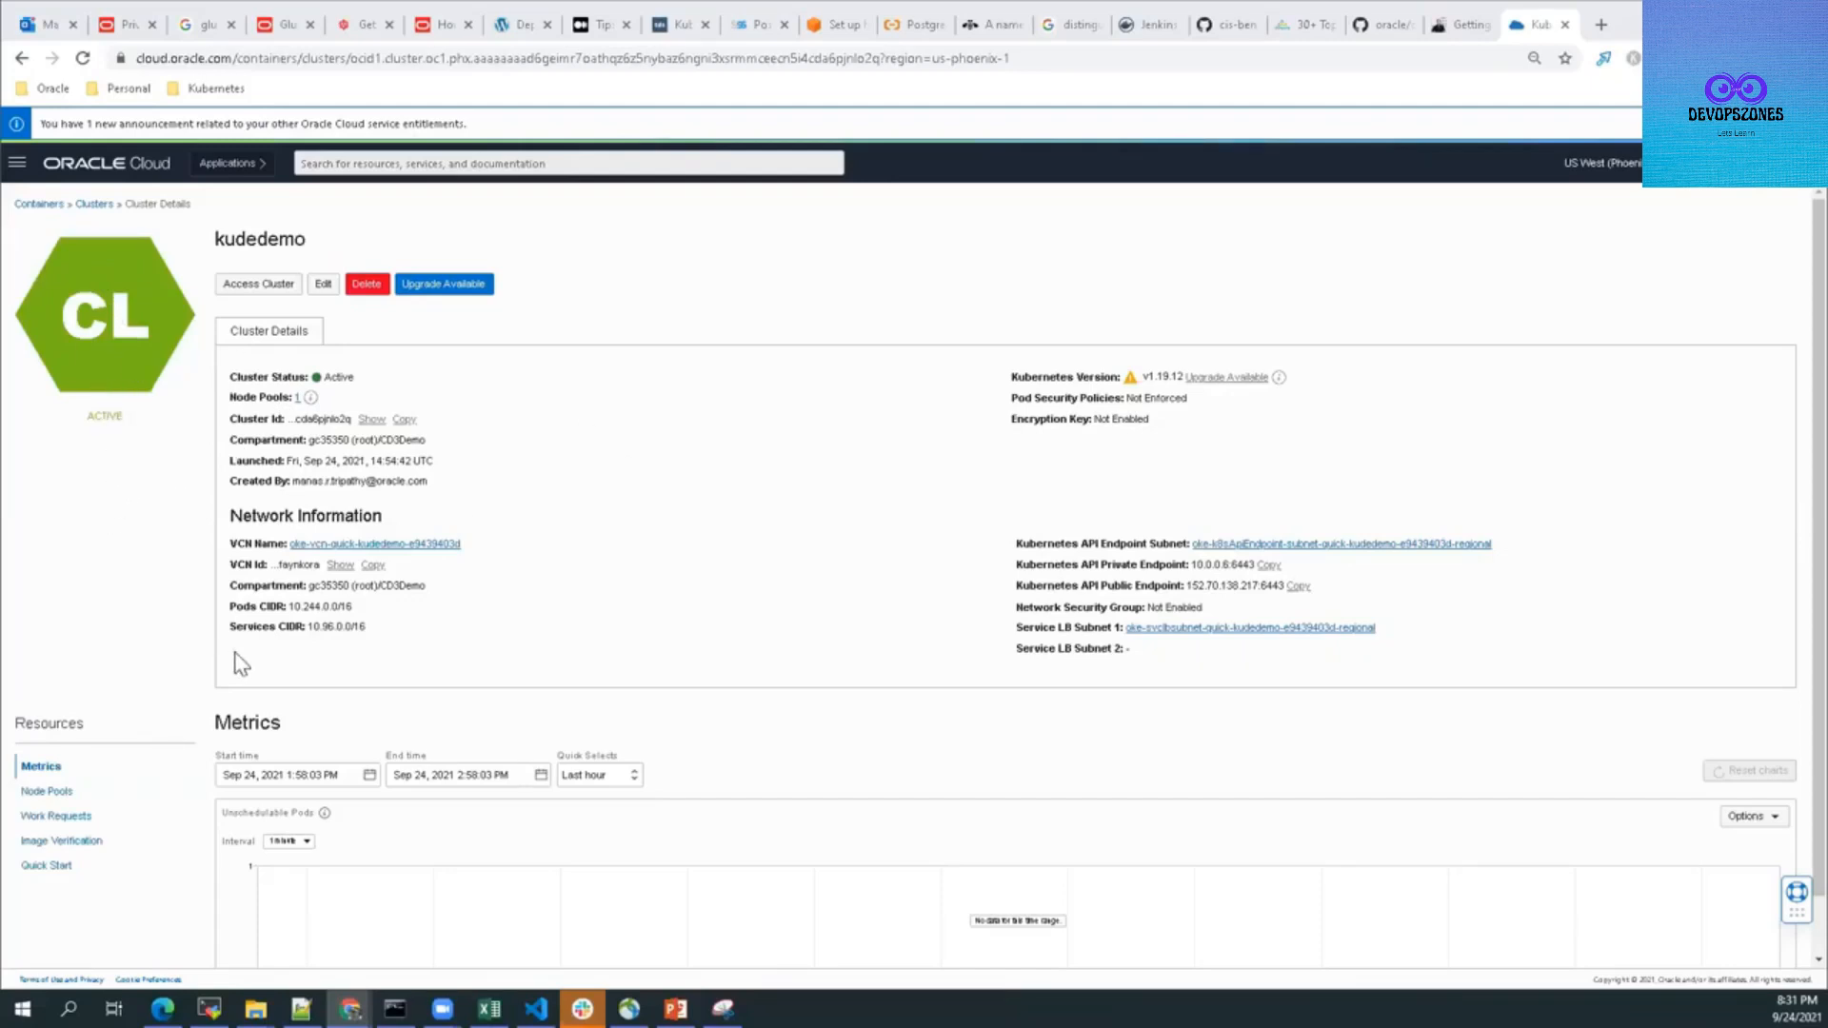
pyautogui.click(55, 792)
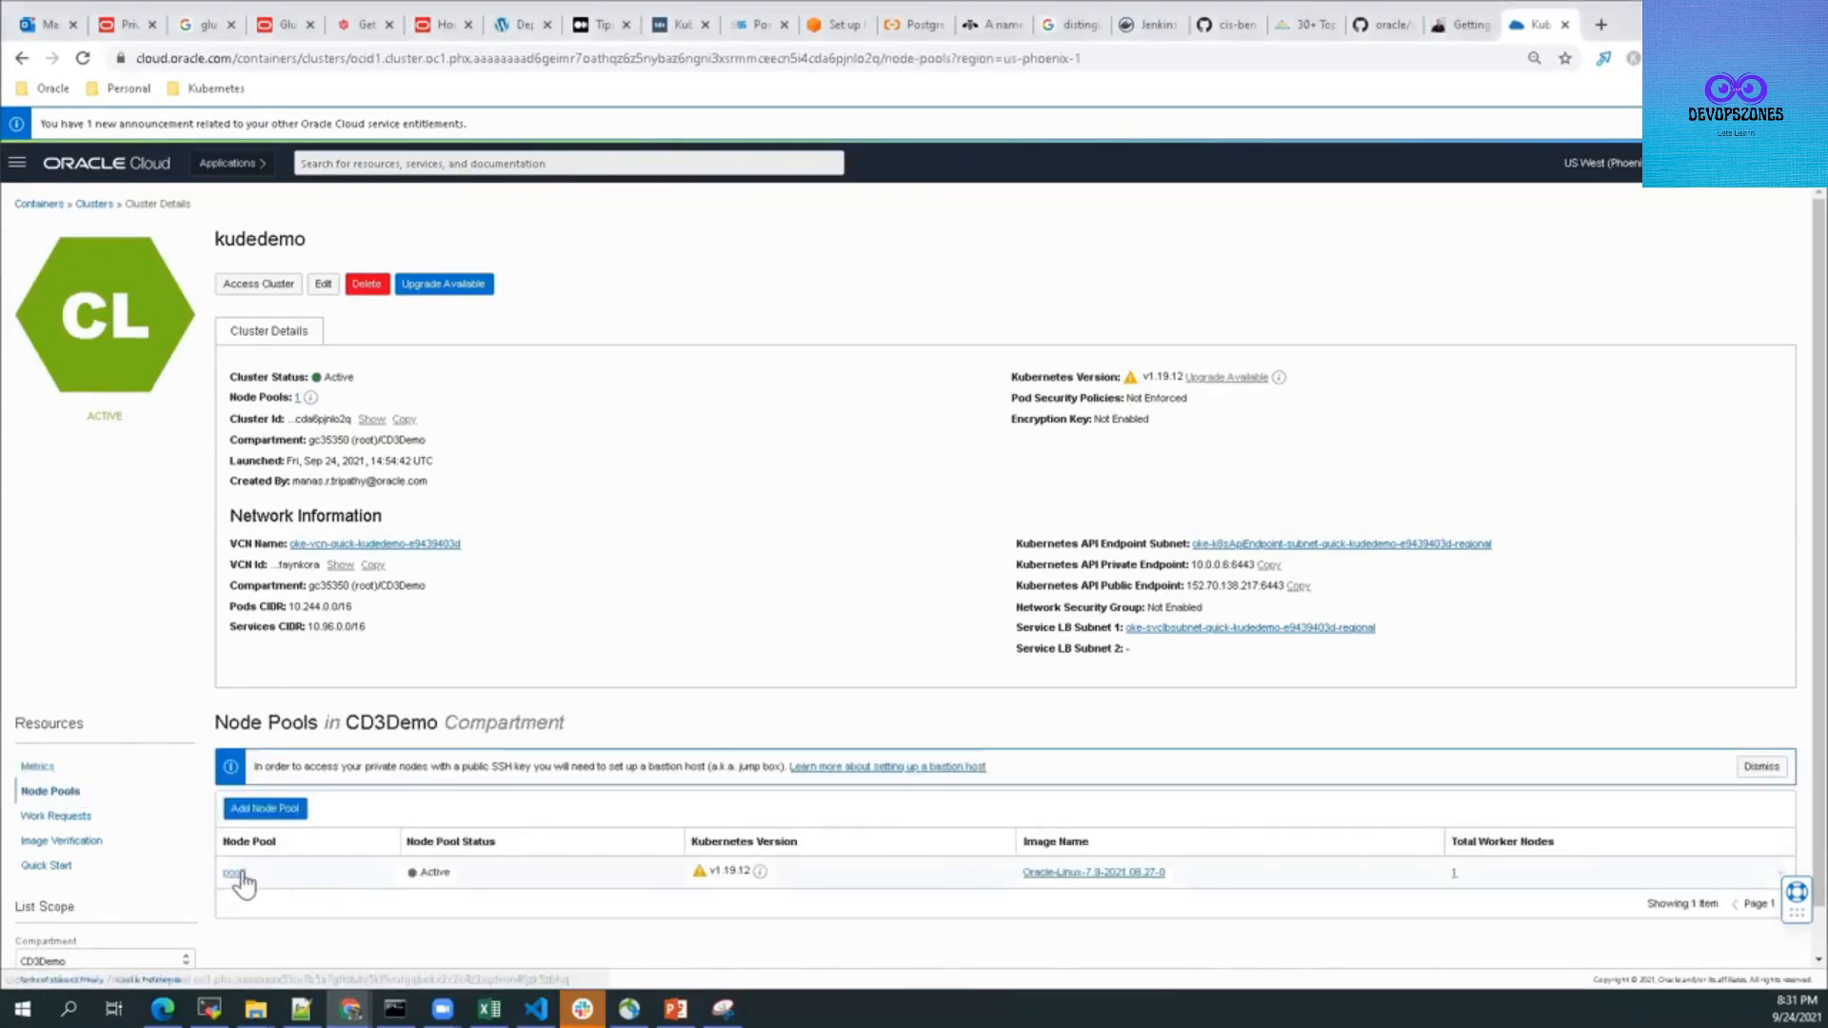
pyautogui.click(236, 873)
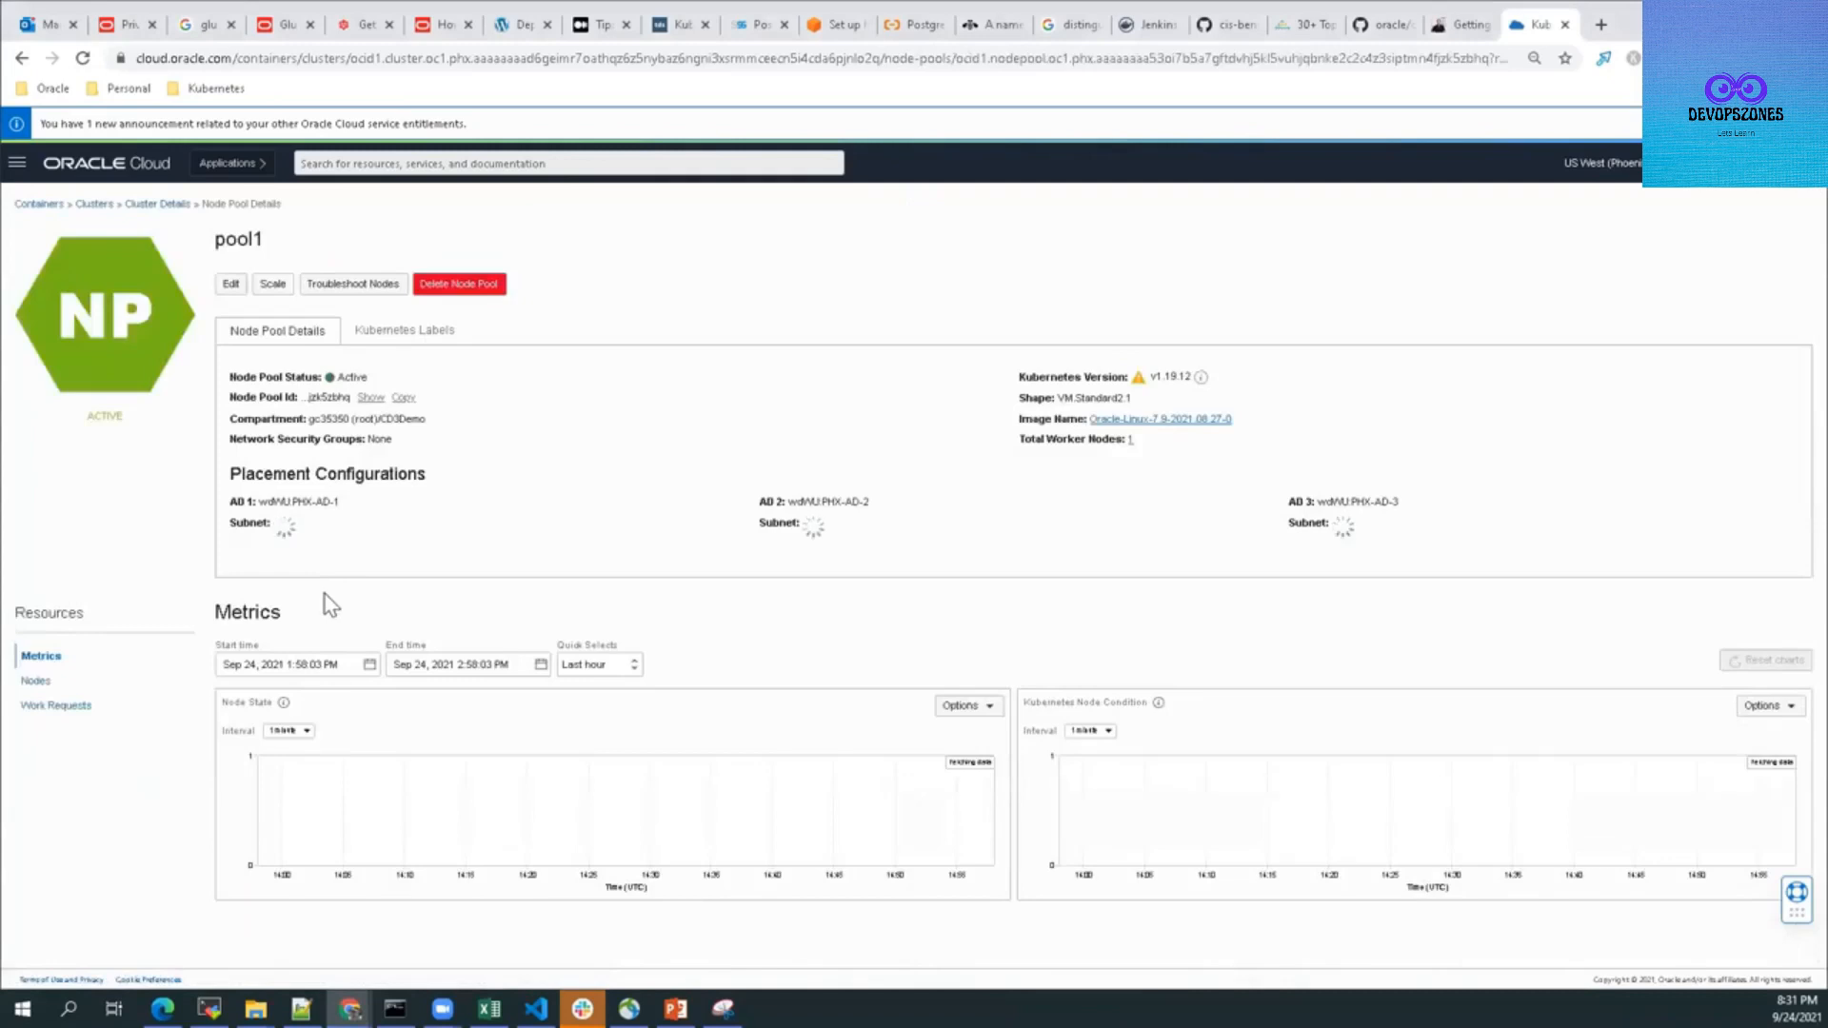
pyautogui.click(36, 680)
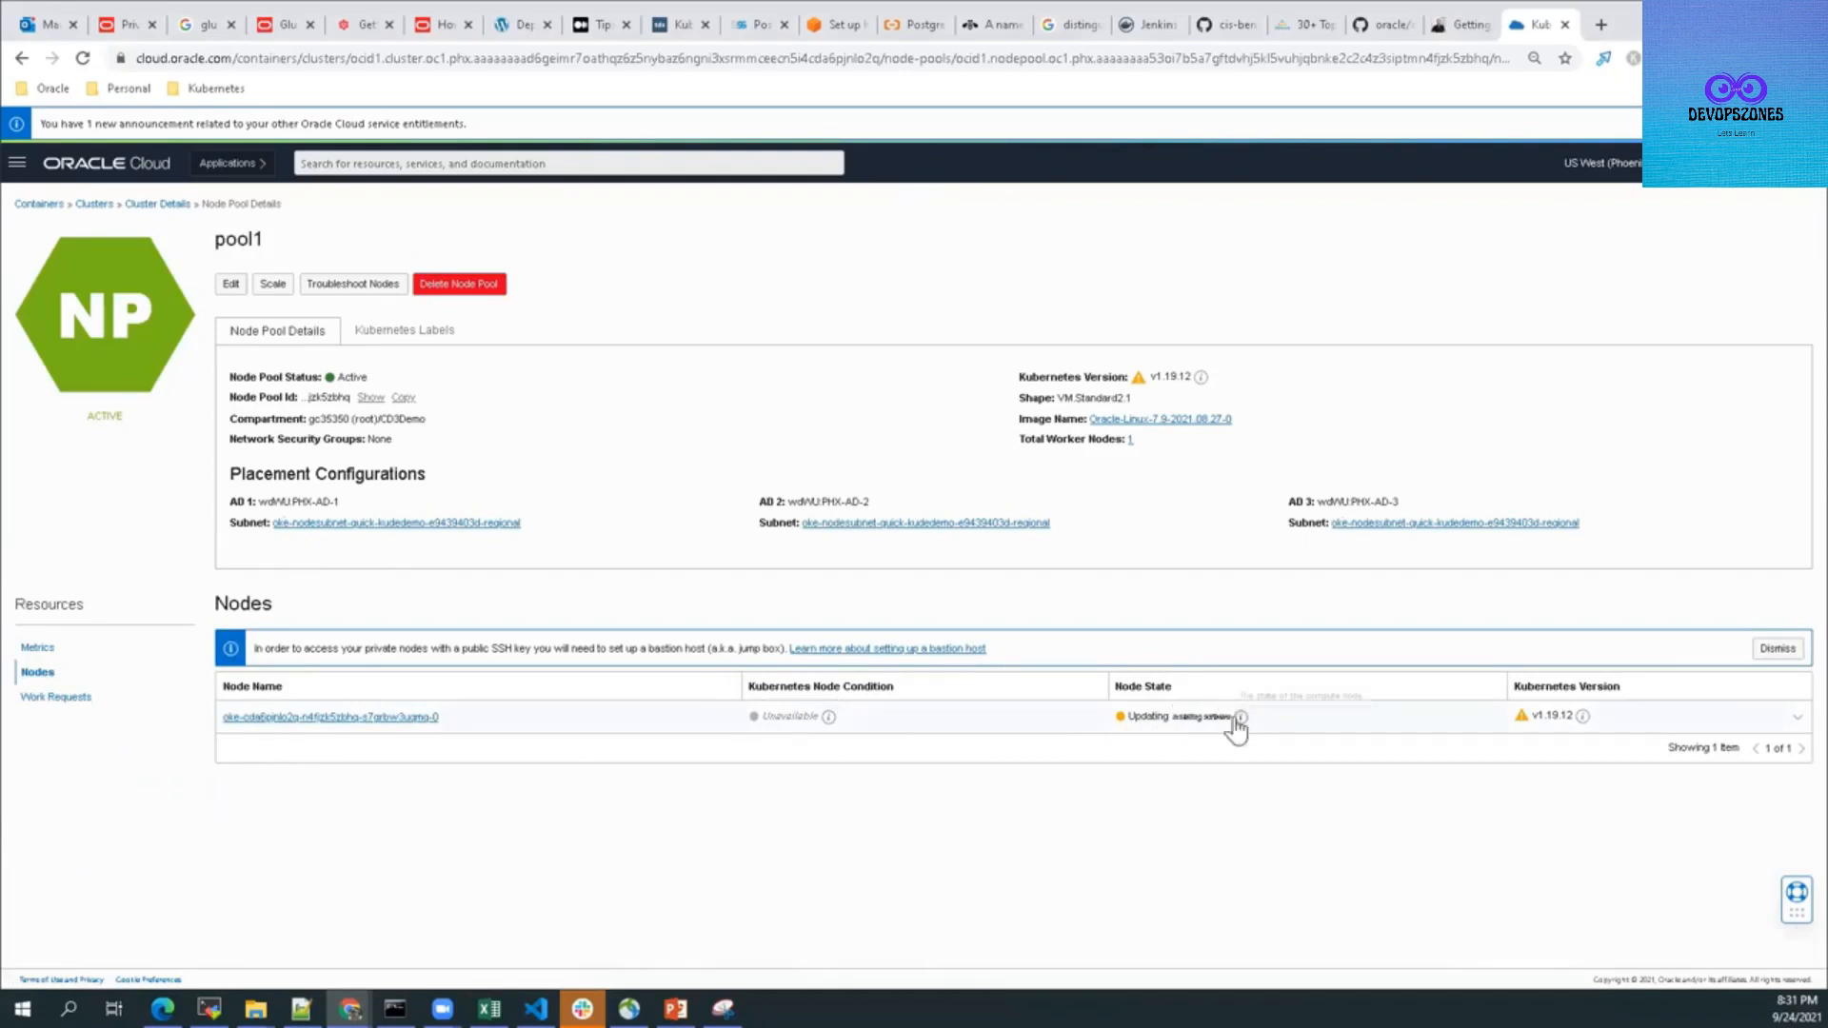
# Check the condition and state of the worker node in the kudedemo cluster's node pool pool1
pyautogui.moveTo(1240, 723)
pyautogui.moveTo(819, 721)
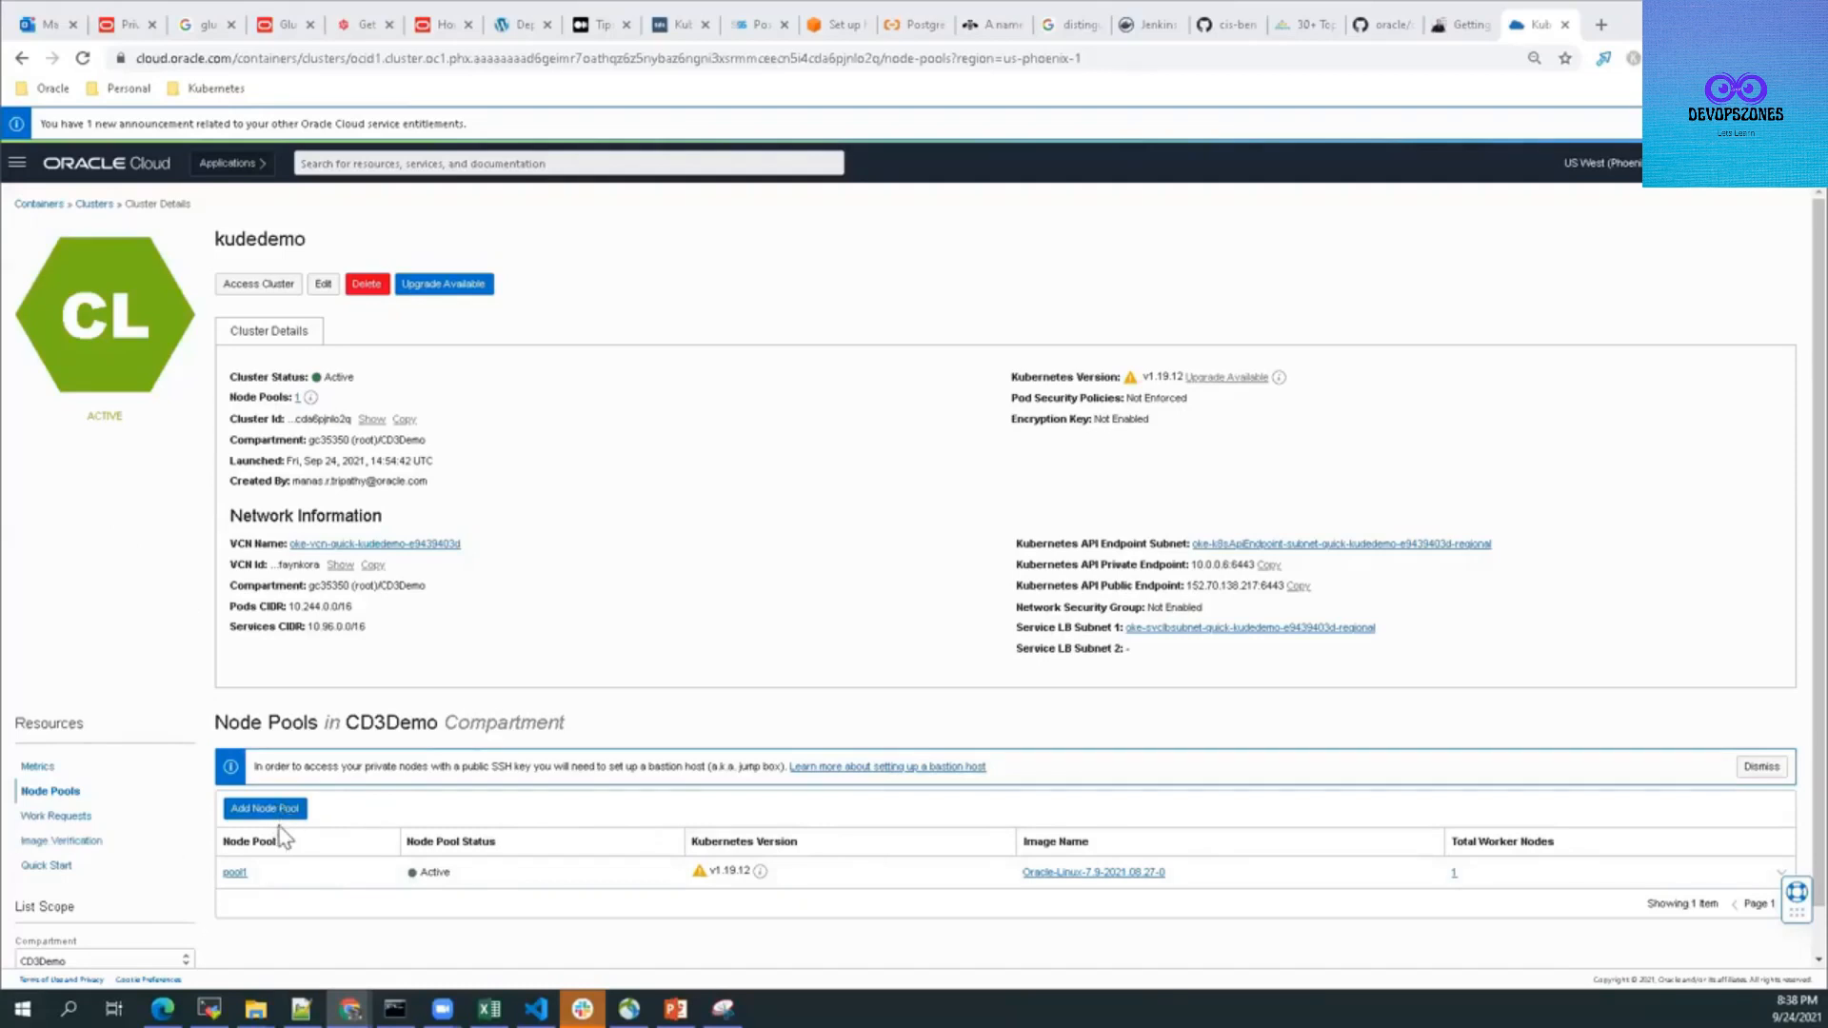
pyautogui.click(234, 873)
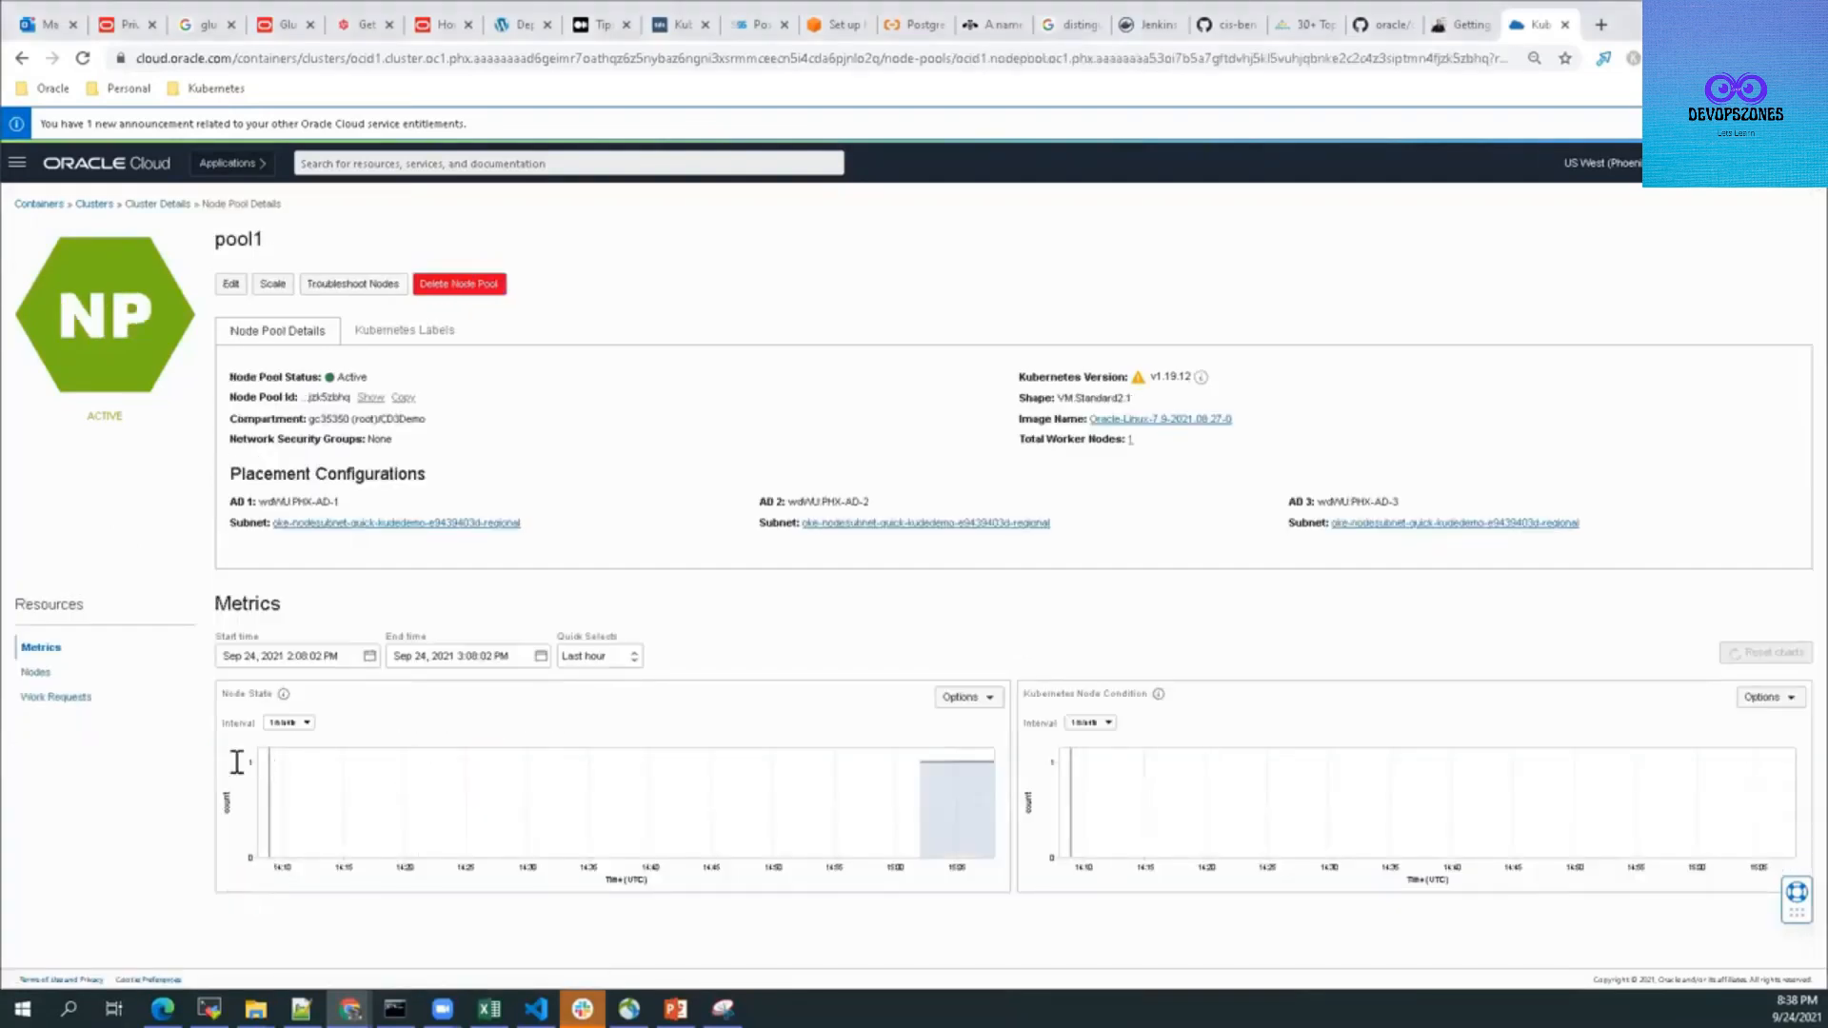
pyautogui.click(31, 676)
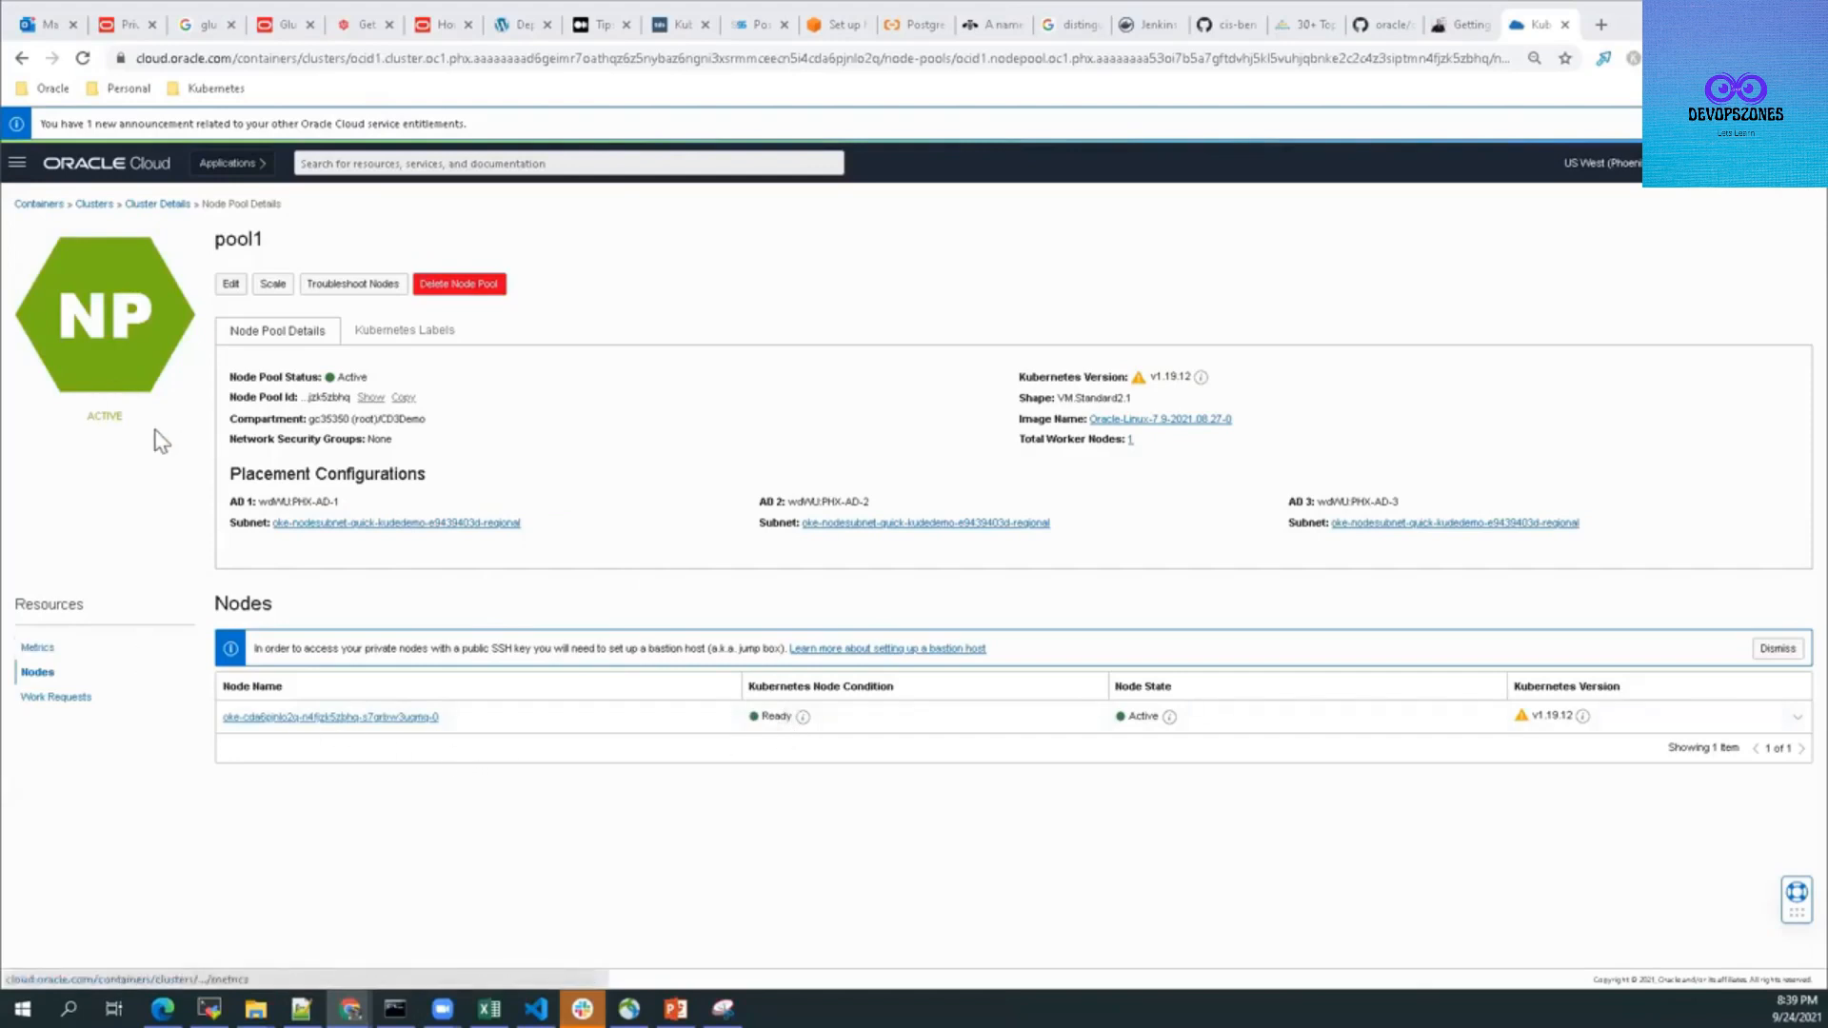
# Return to the cluster list, reopen the kudedemo cluster and view its Quick Start instructions for deploying a sample app
pyautogui.click(157, 205)
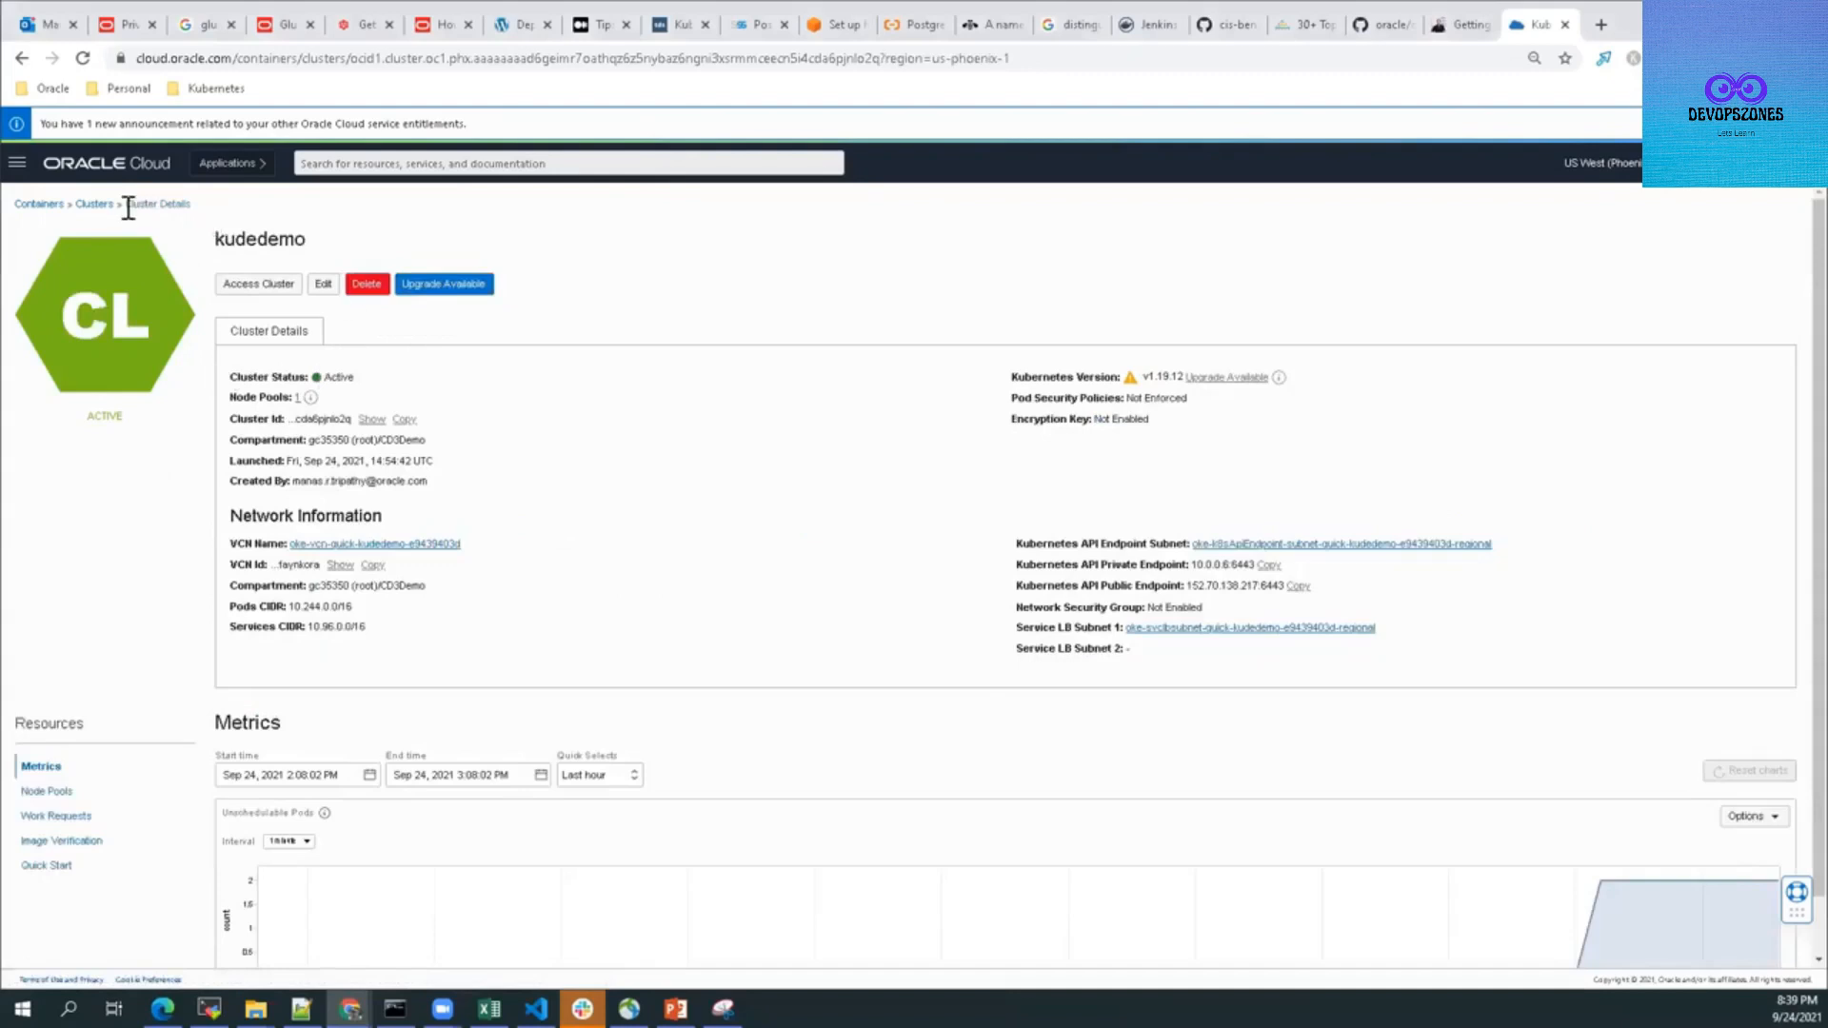
pyautogui.click(92, 205)
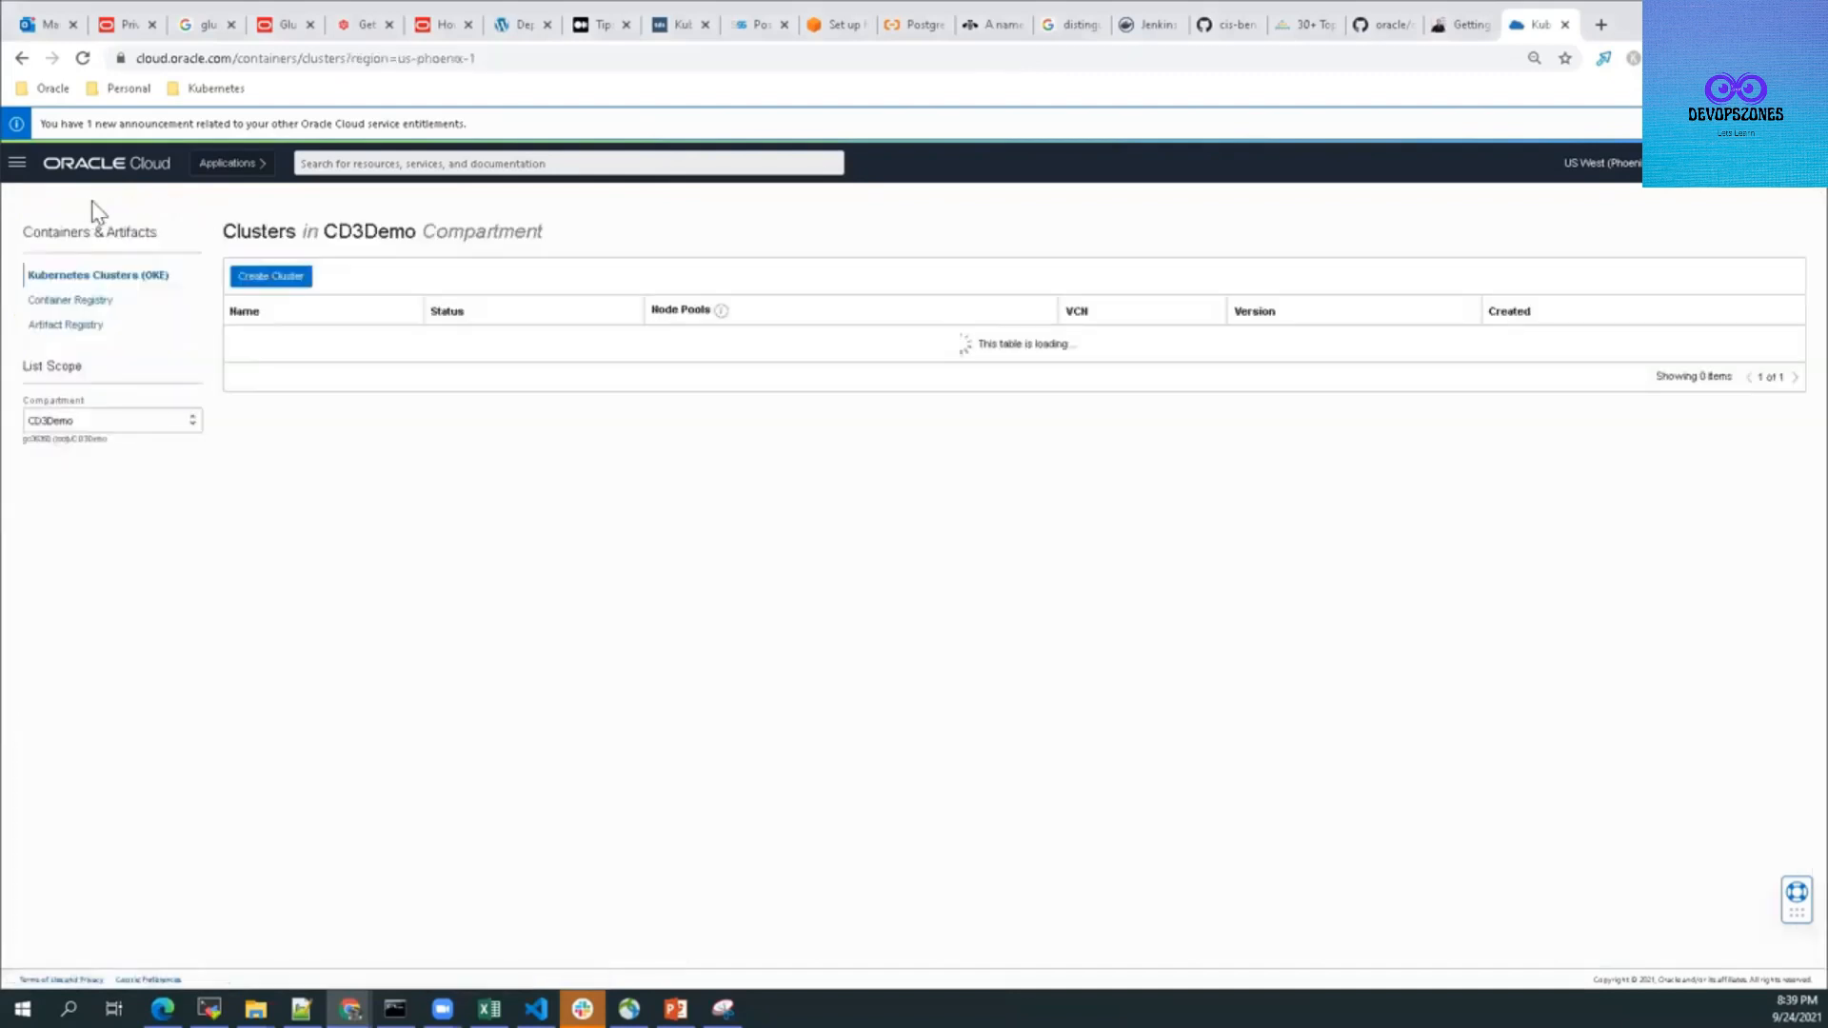
pyautogui.click(259, 345)
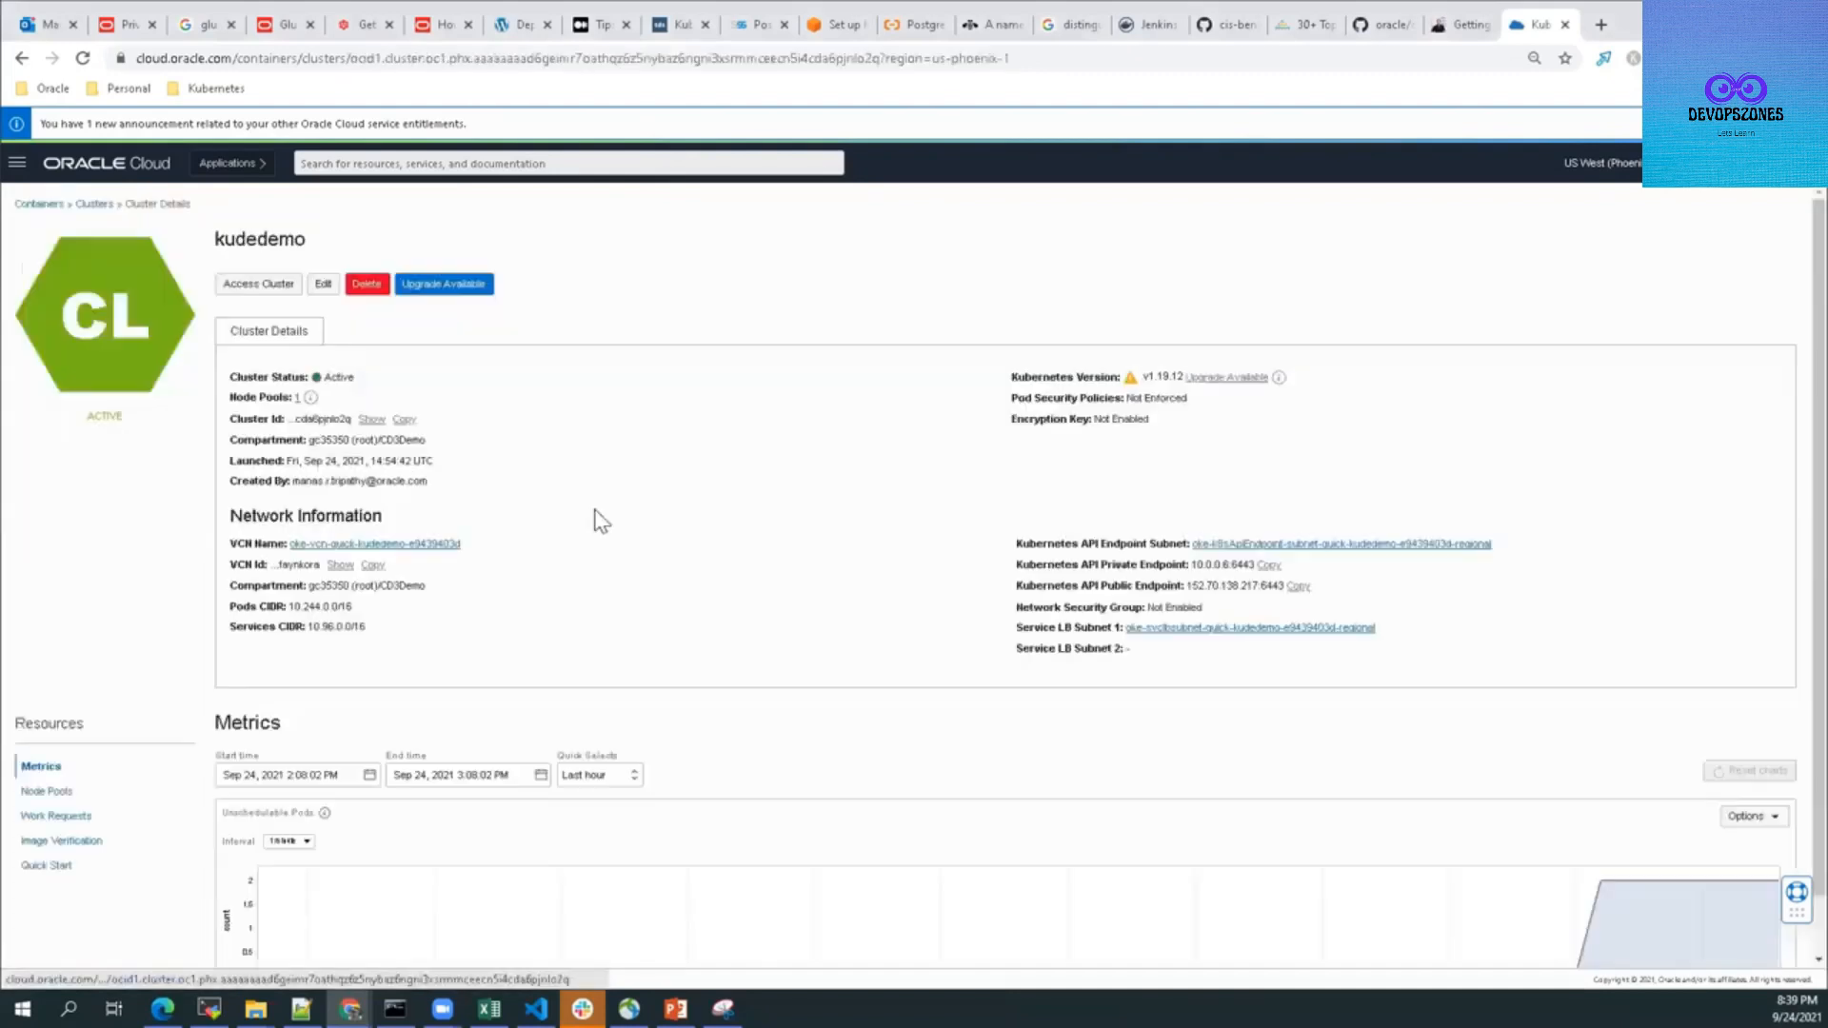
pyautogui.click(46, 865)
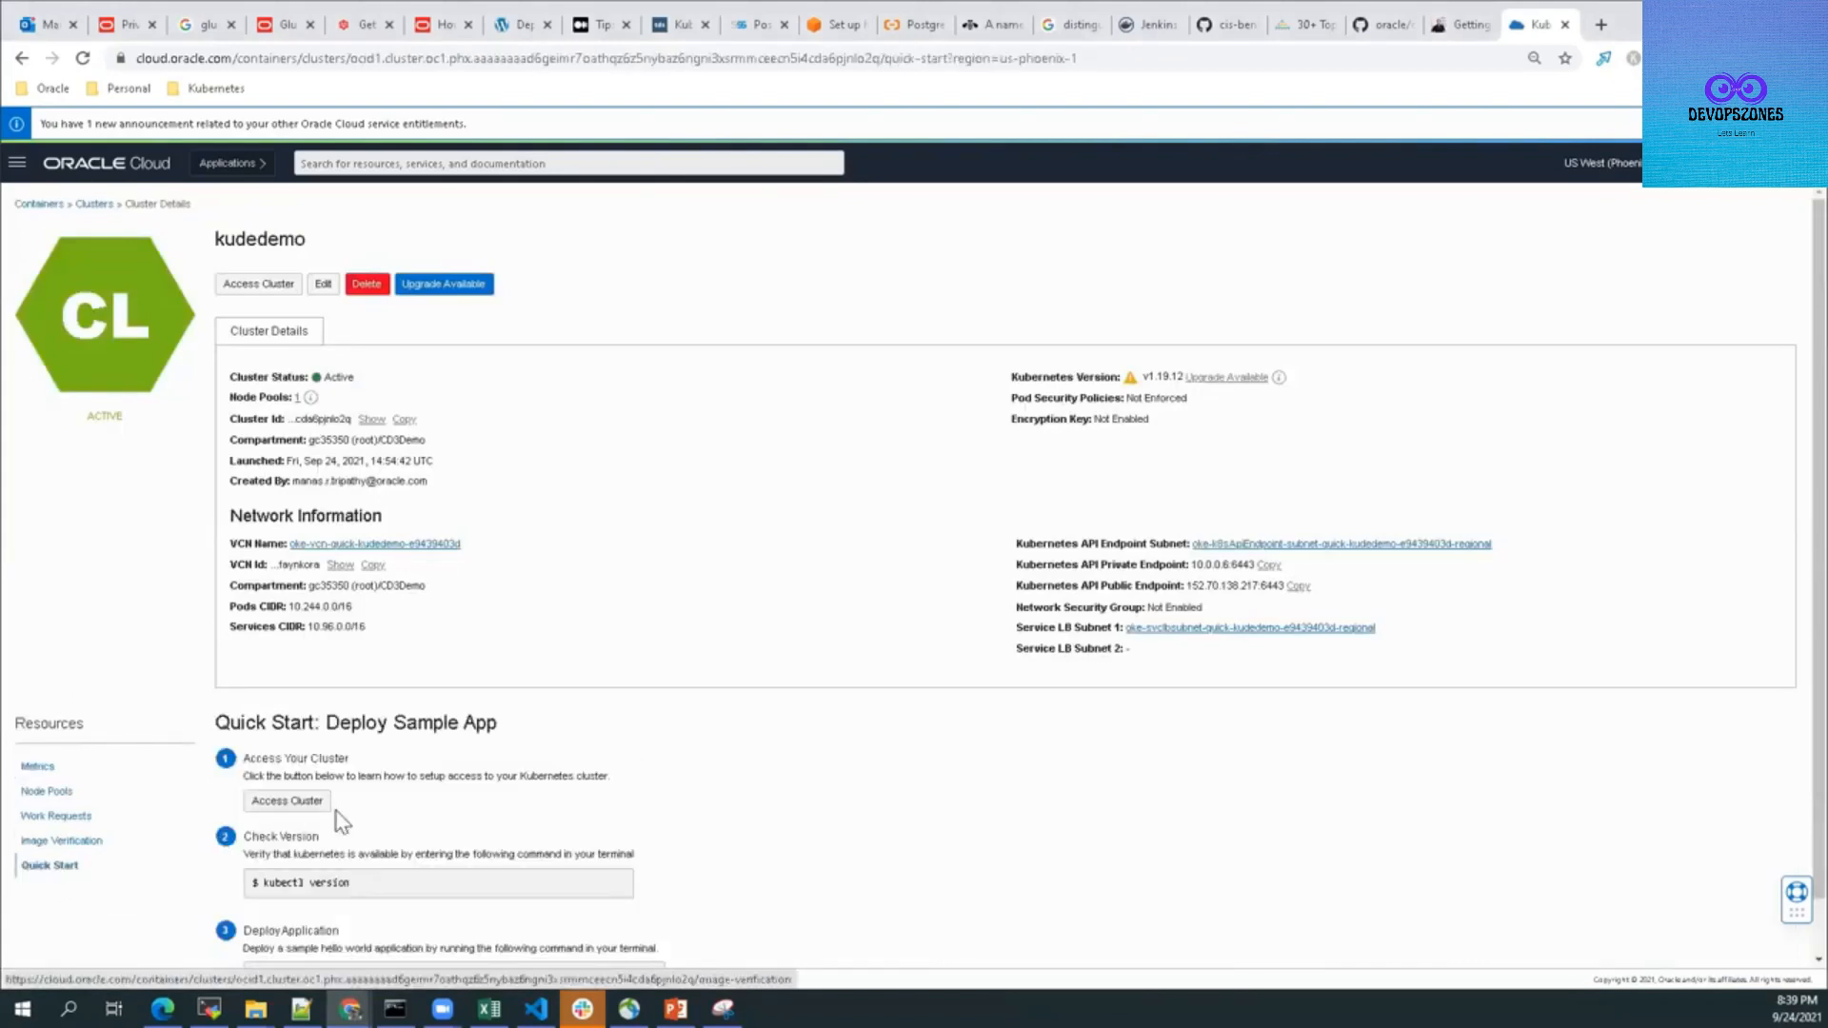